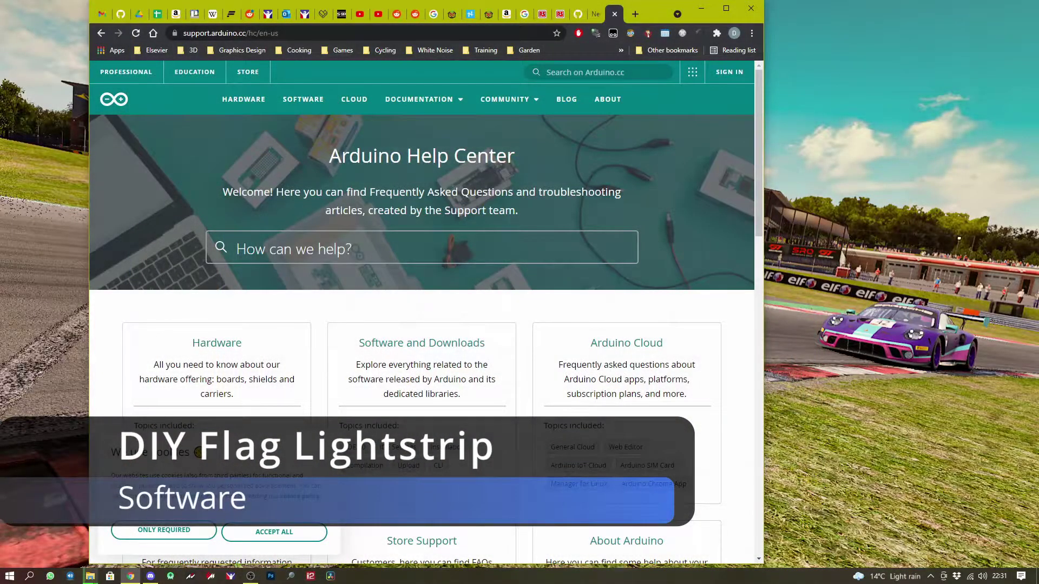
Dismiss the cookie banner and browse the Software and Downloads IDE 2.0 help topics
left_click(274, 532)
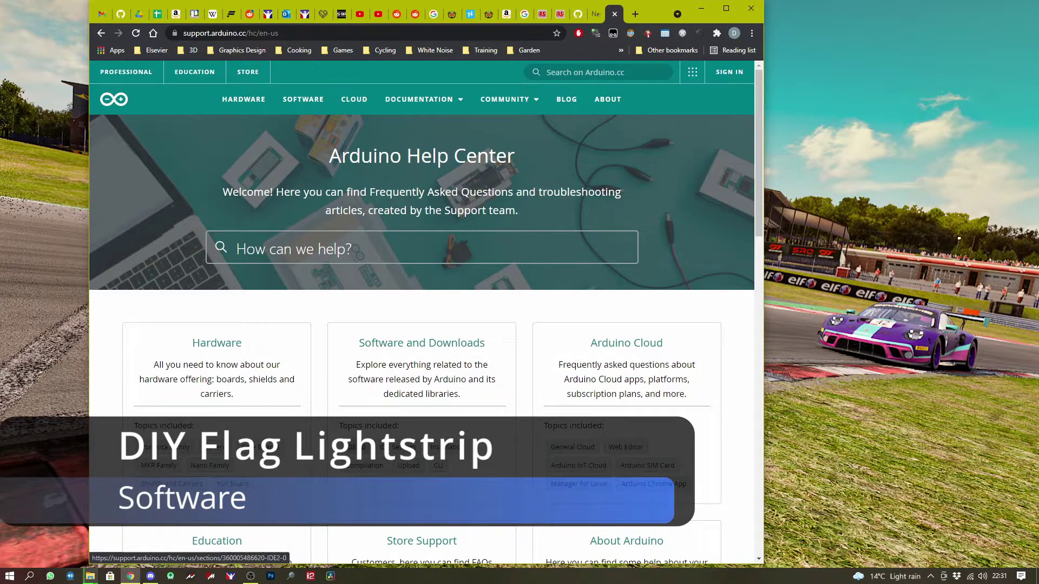
left_click(355, 447)
left_click(257, 136)
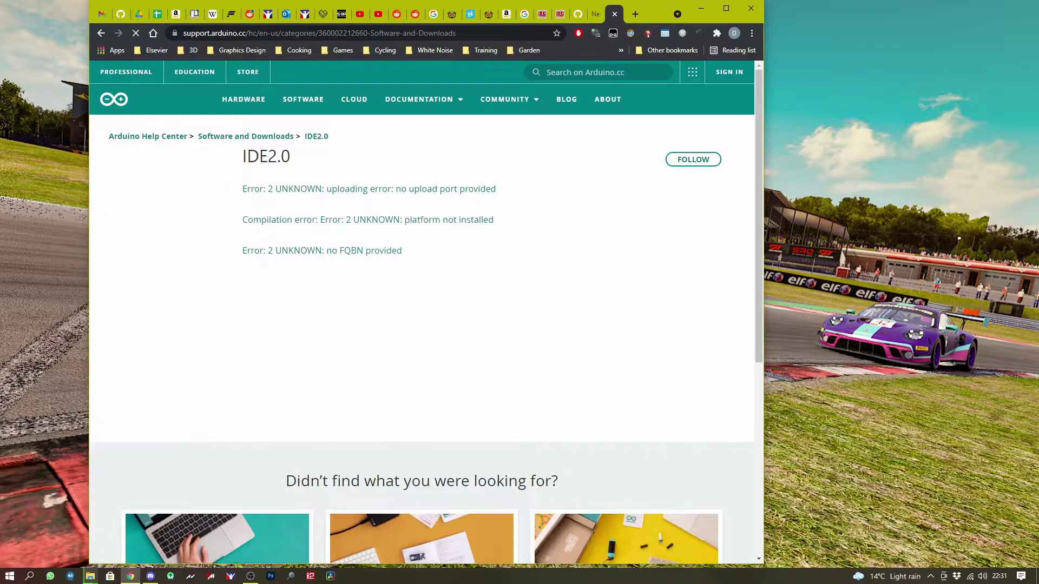
left_click(139, 325)
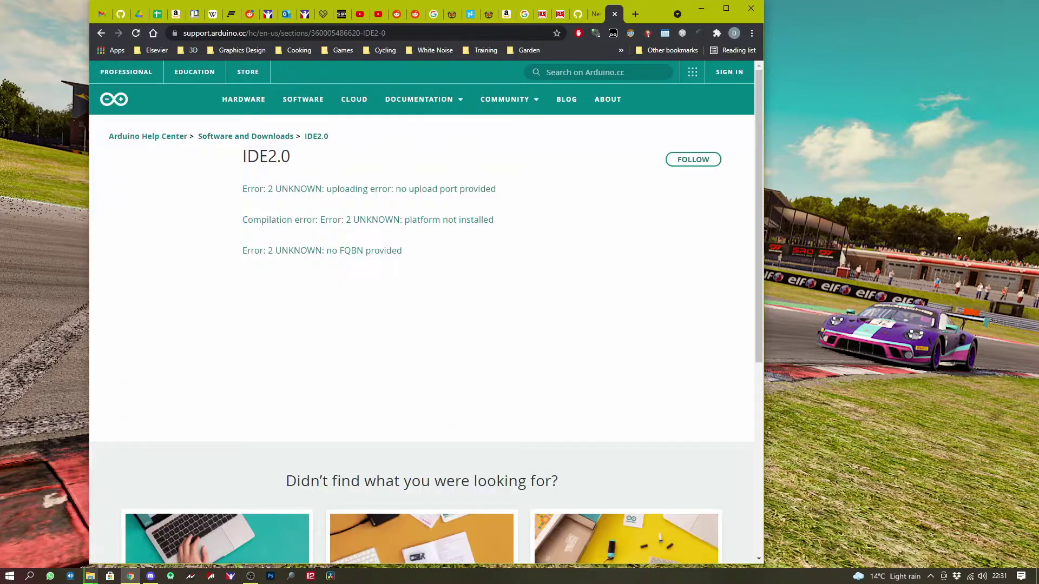
Go to the Arduino software downloads page and pick the Arduino IDE Windows app
left_click(281, 136)
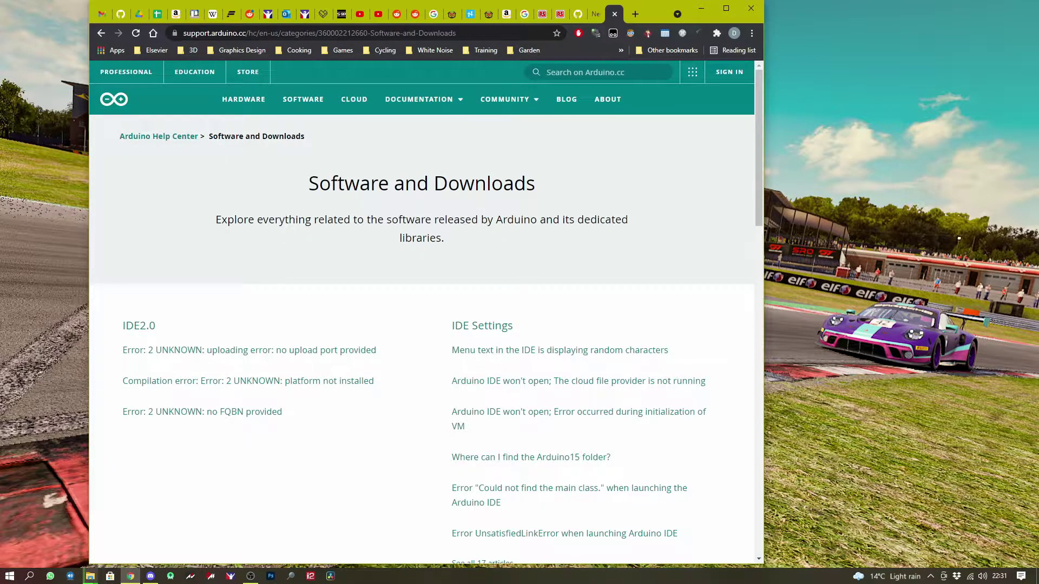
left_click(303, 99)
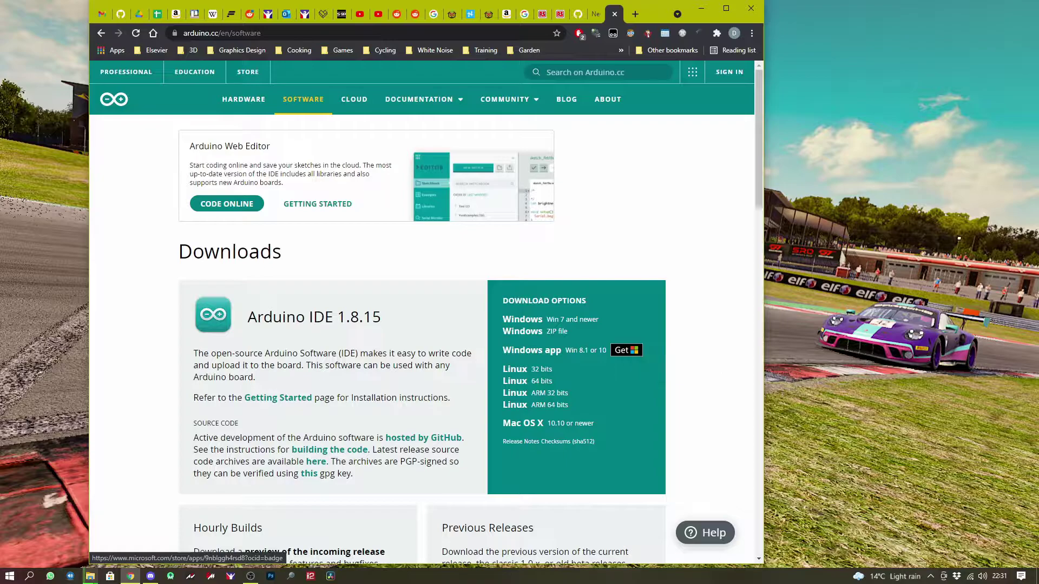
left_click(522, 319)
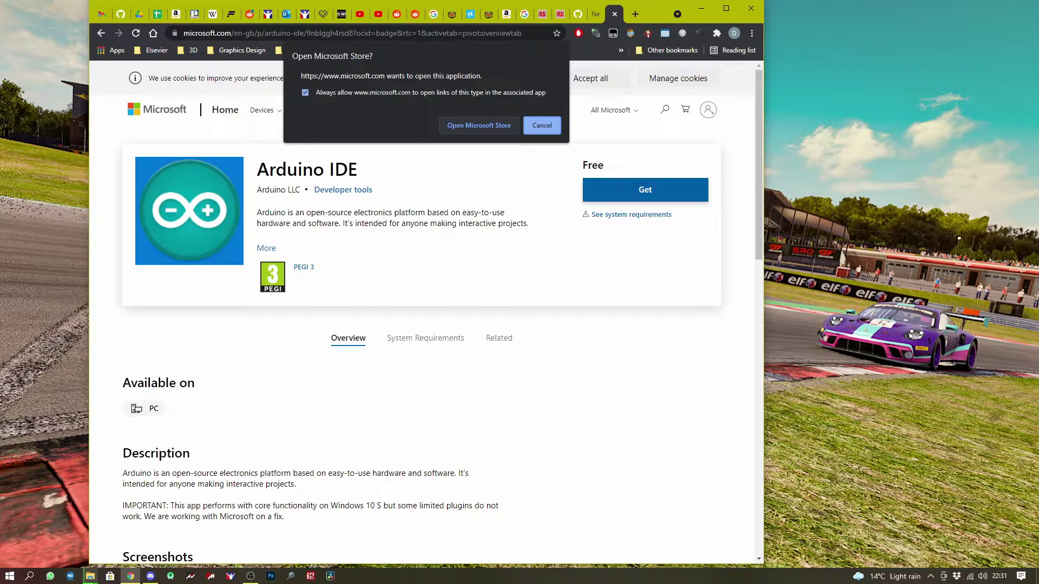
Open the Arduino IDE listing in Microsoft Store and install the app
left_click(479, 125)
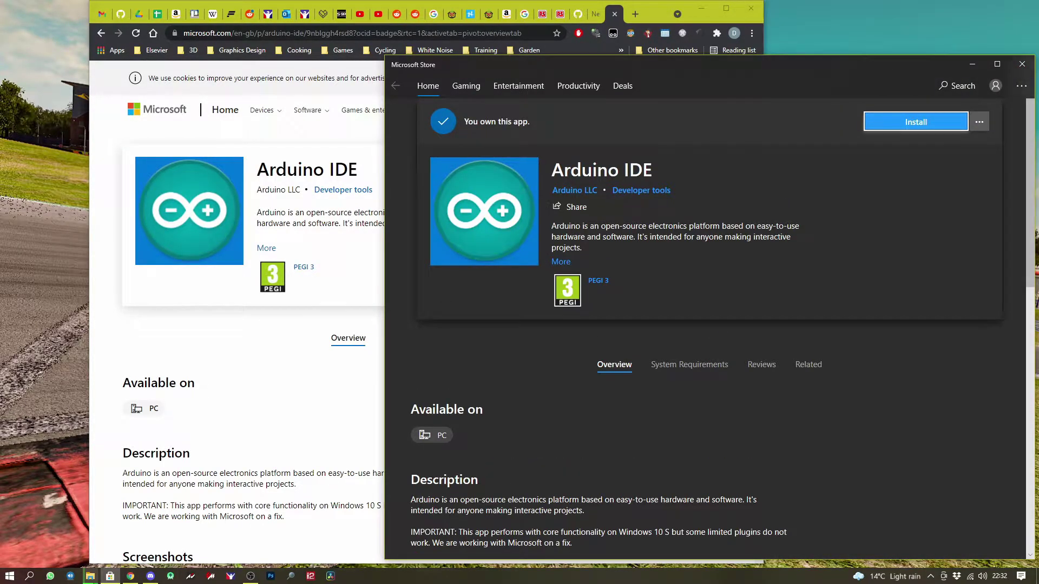
key("Return")
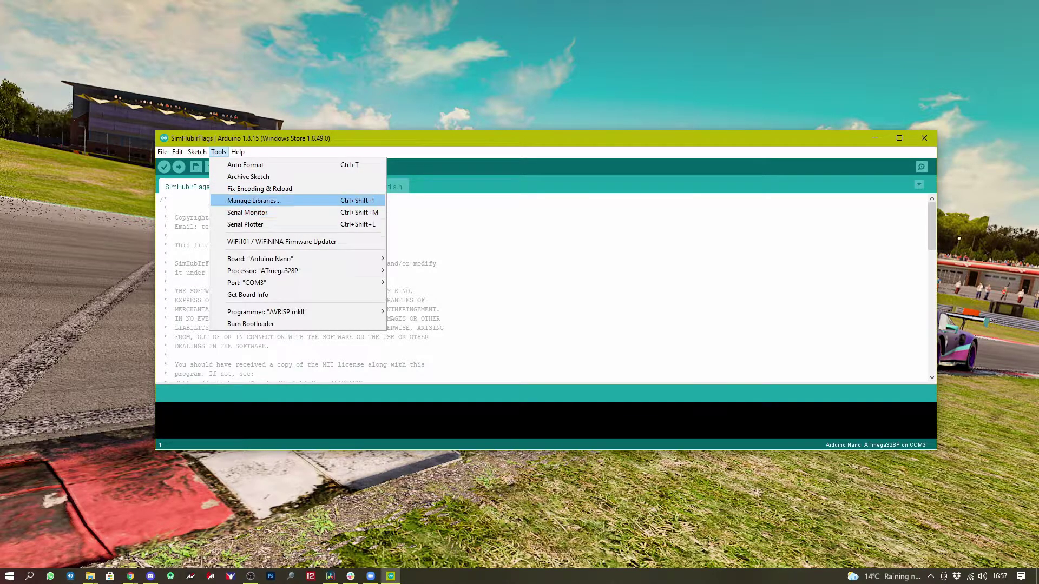
Open the library manager and review the ArduinoJson version list without changing versions
key("Escape")
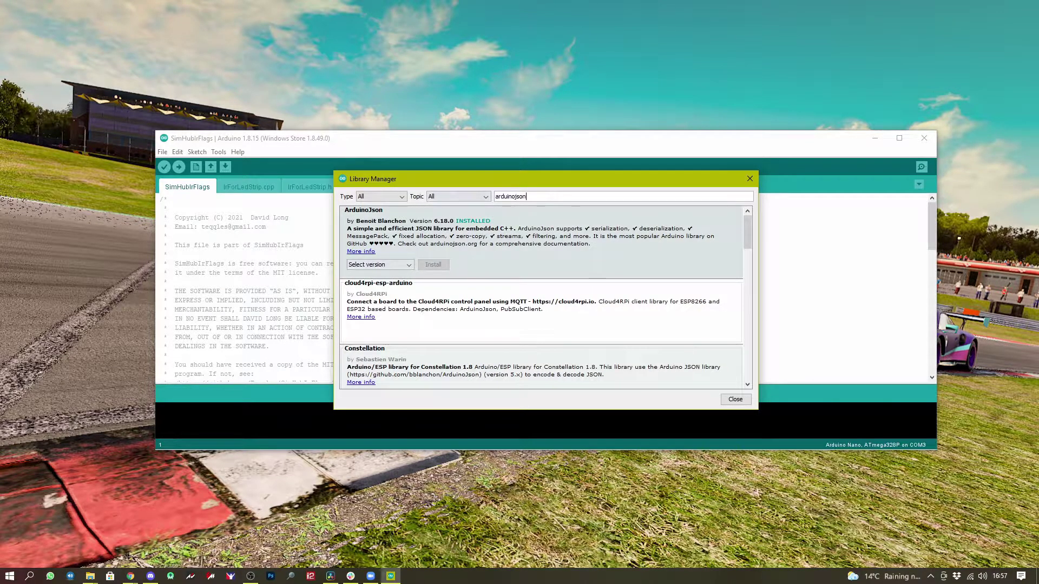
left_click(380, 265)
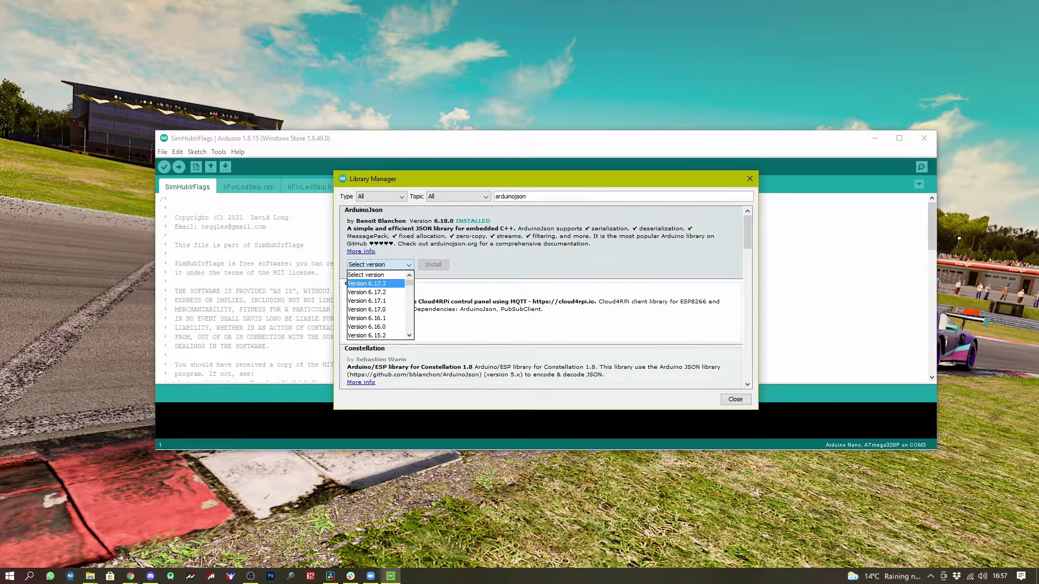
left_click(376, 283)
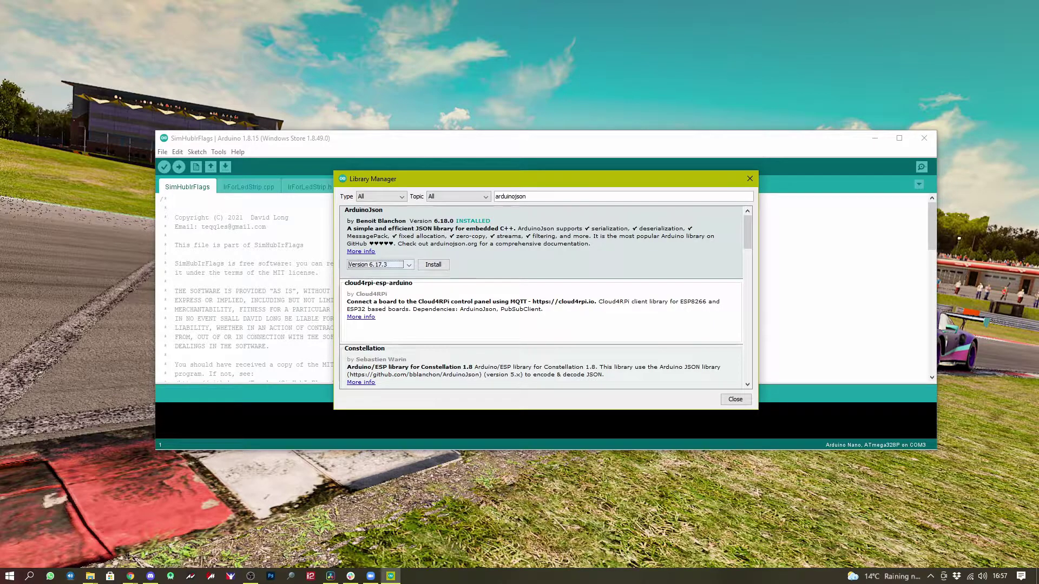
left_click(409, 264)
key("Return")
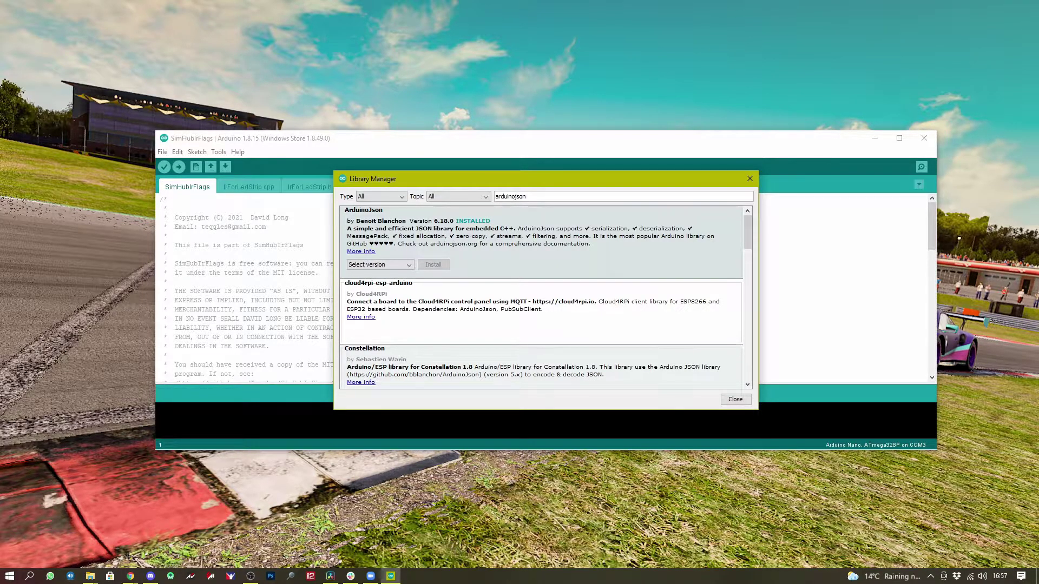
Search 'irremote', check its installed version, and close the library manager
key("shift+Left")
key("shift+Left")
key("shift+Left")
key("shift+Left")
key("shift+Left")
key("shift+Left")
key("shift+Left")
key("shift+Left")
key("shift+Left")
key("shift+Left")
key("shift+Left")
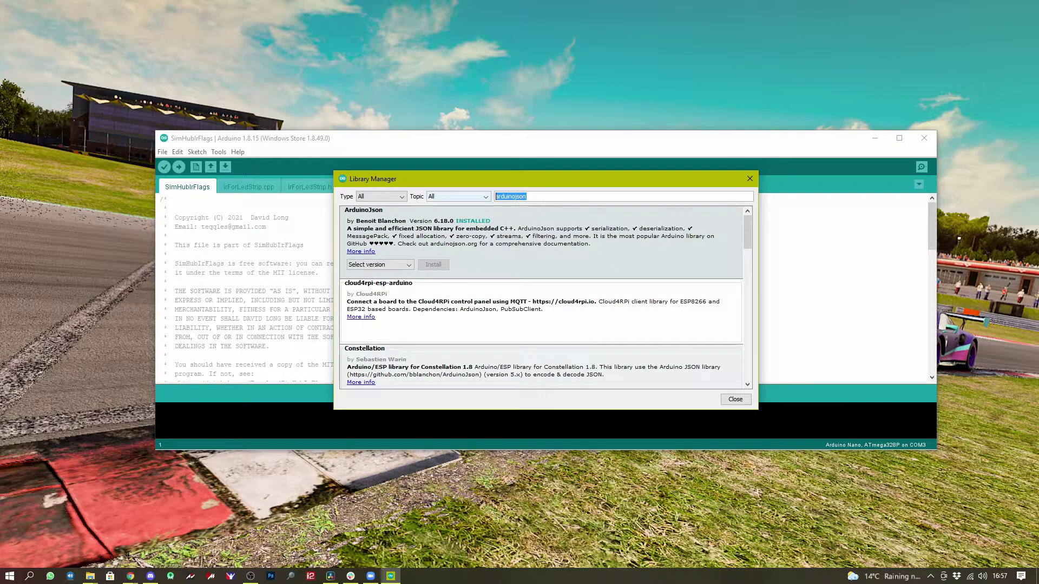
type("irremote")
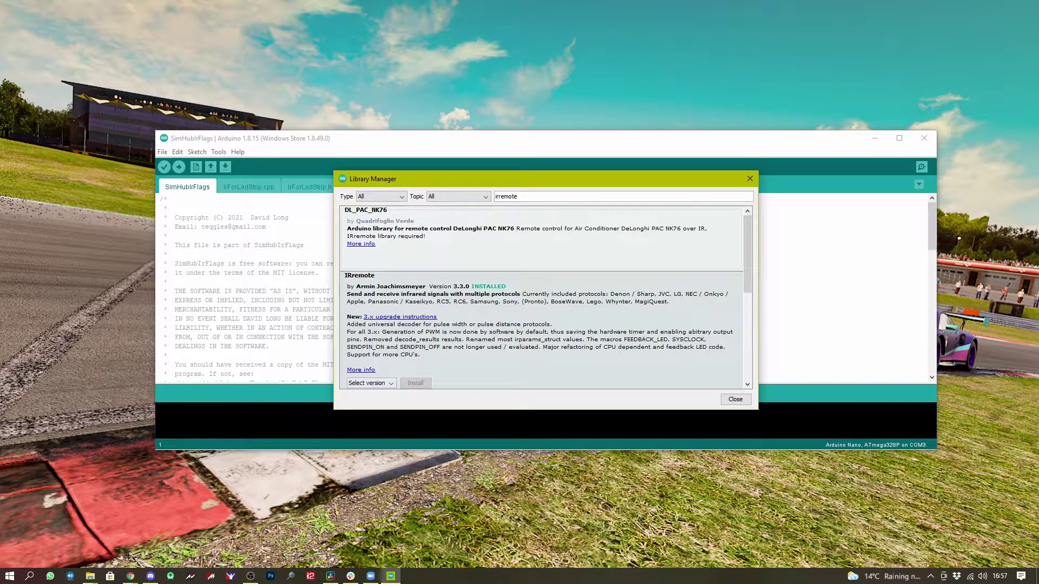
left_click(371, 383)
left_click(371, 383)
left_click(735, 399)
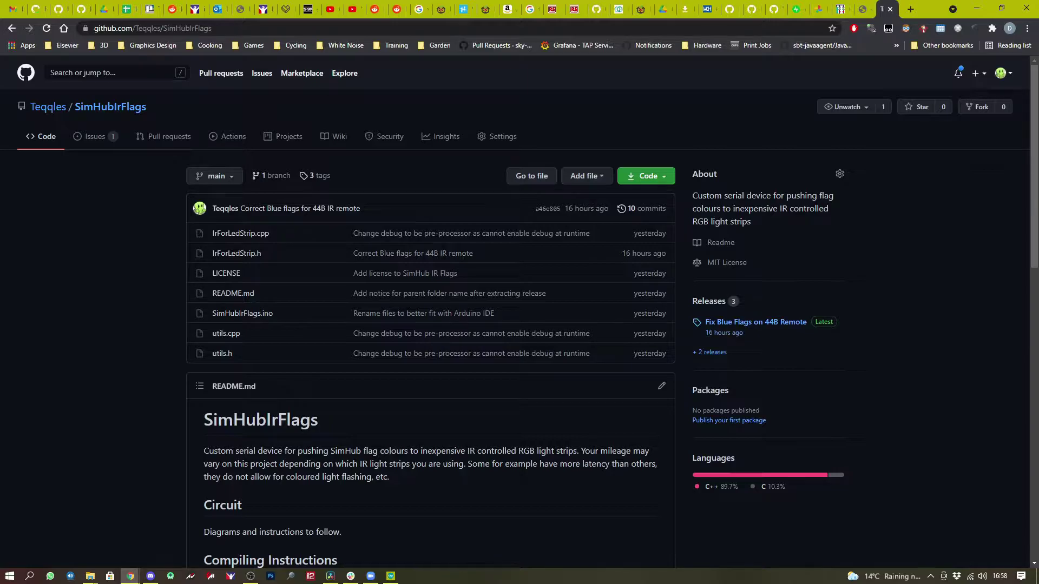
Download the 0.2.1 release Source code (zip) from Releases and show it in its folder
left_click(708, 301)
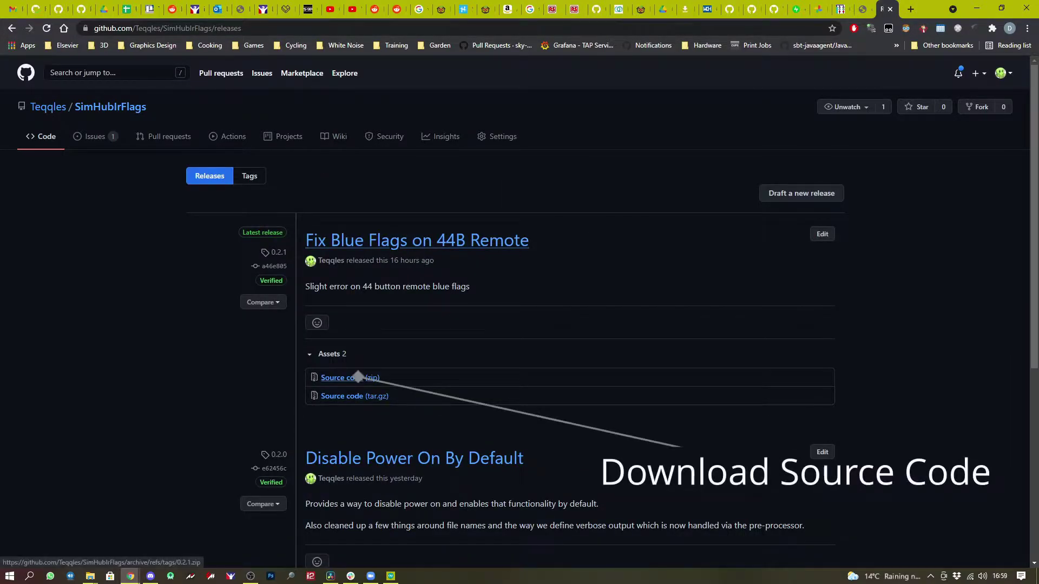
left_click(355, 378)
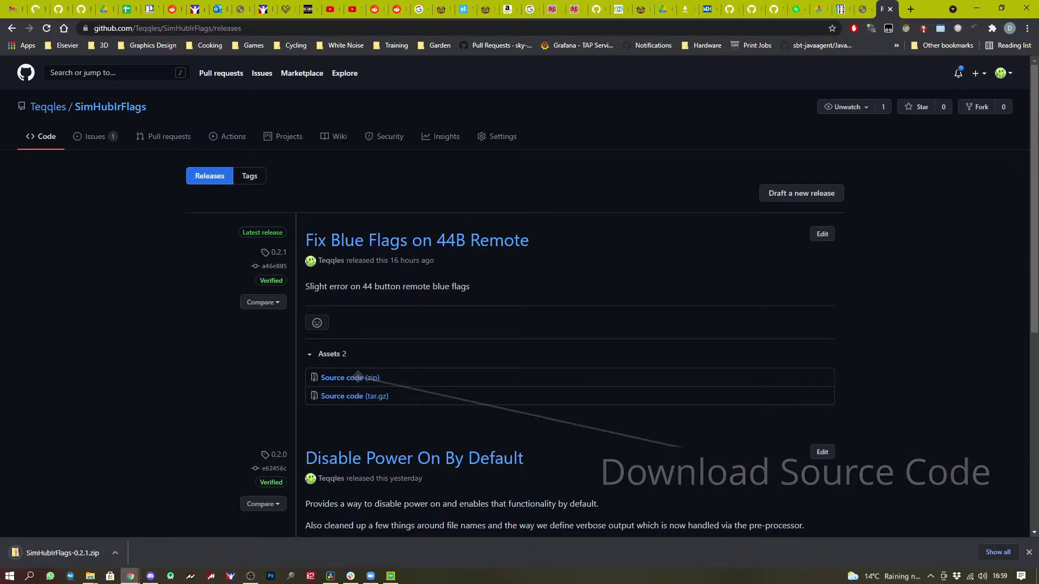
left_click(115, 553)
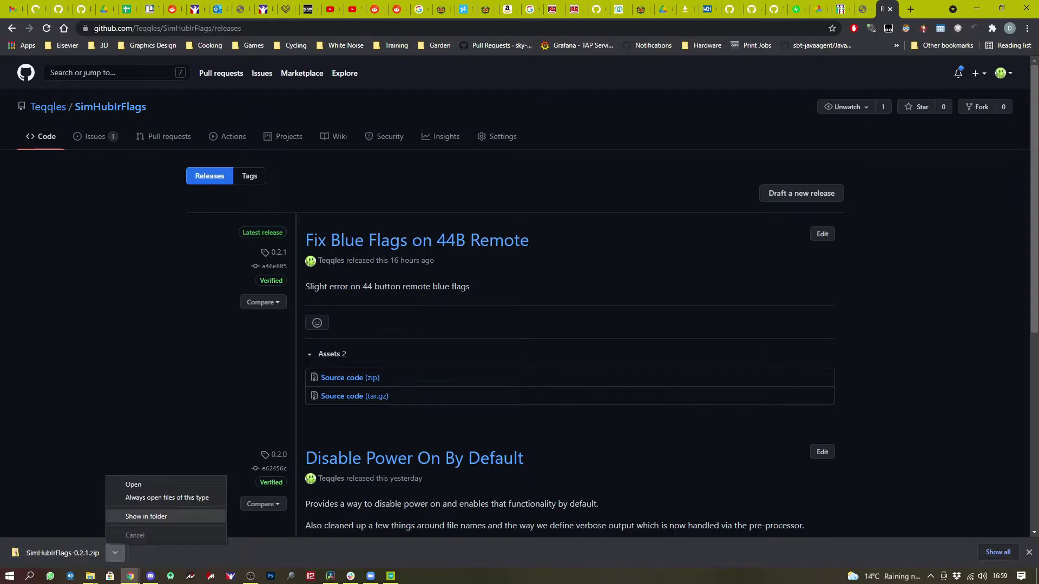
left_click(146, 516)
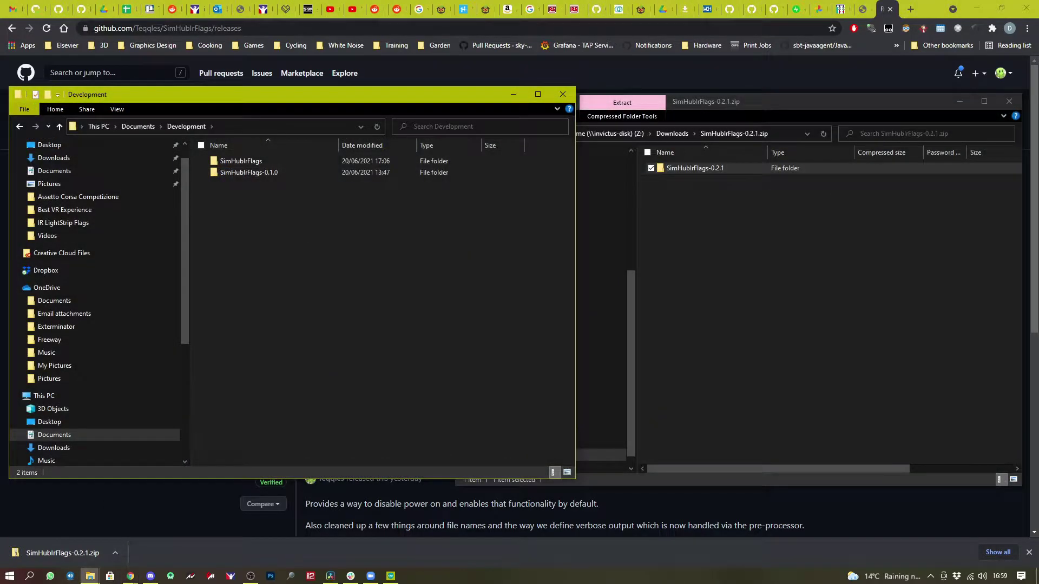
Copy SimHubIrFlags-0.2.1 into Development and rename the old folder to SimHubIrFlags-0.2.0
left_click(694, 168)
left_click_drag(694, 167, 265, 254)
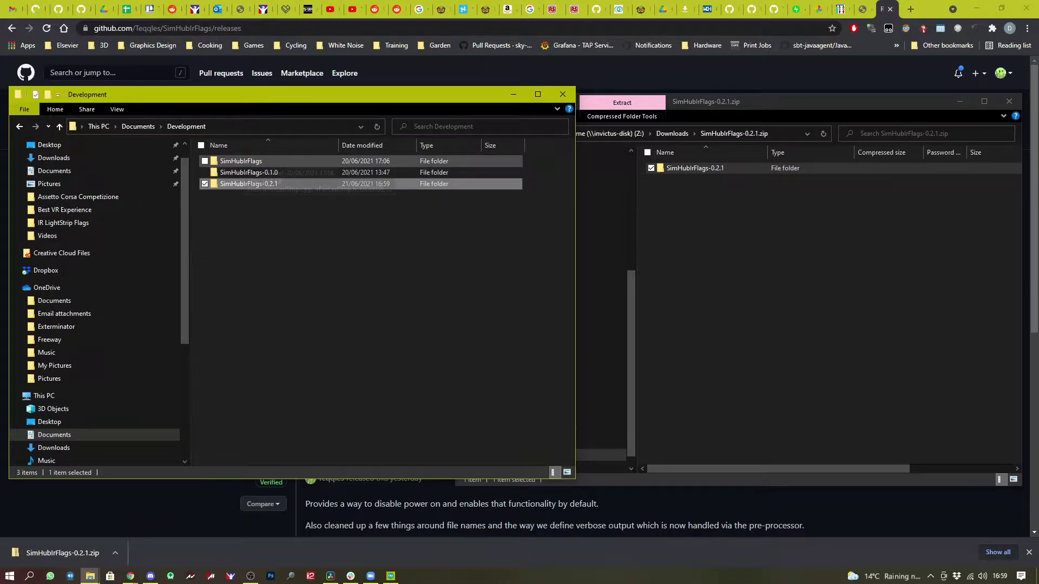
left_click(240, 160)
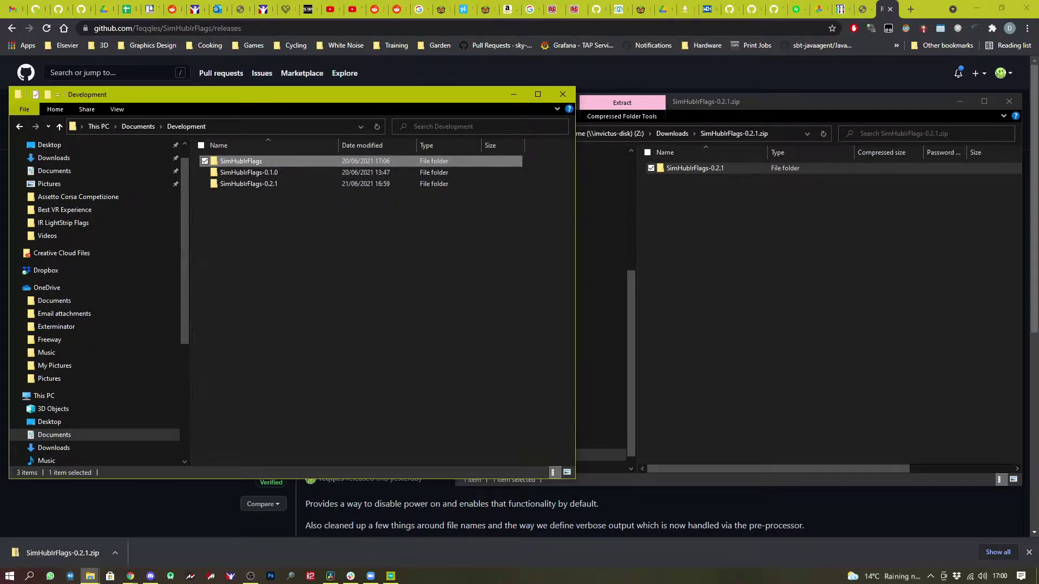
left_click(241, 160)
key("End")
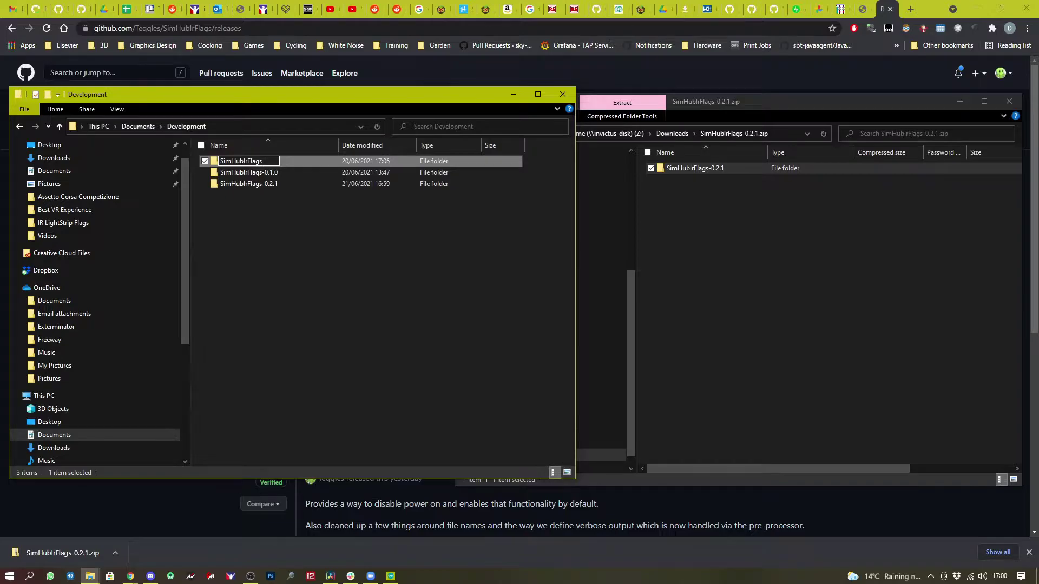
type("-0.2")
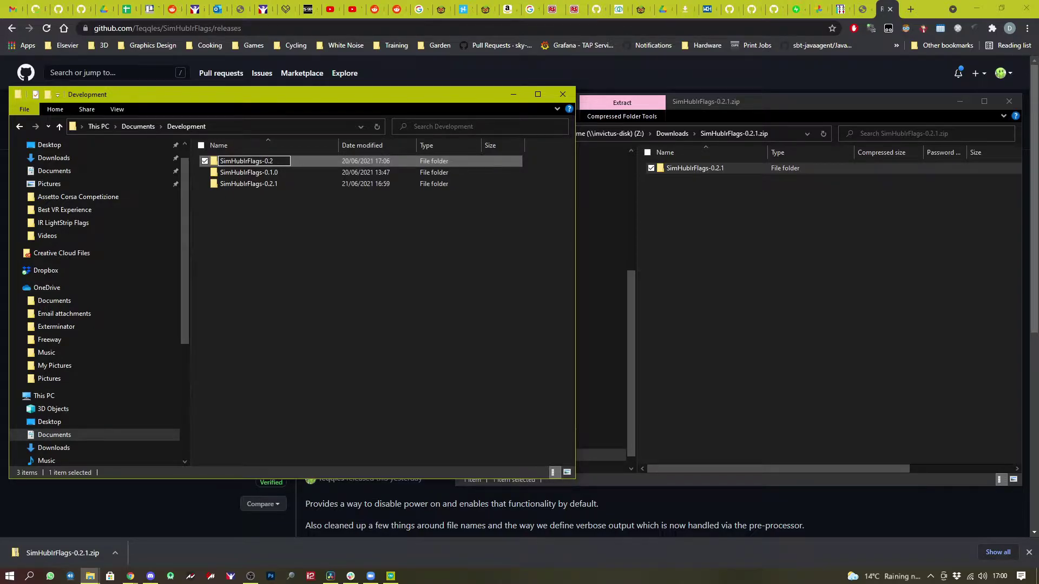
type(".0")
key("Return")
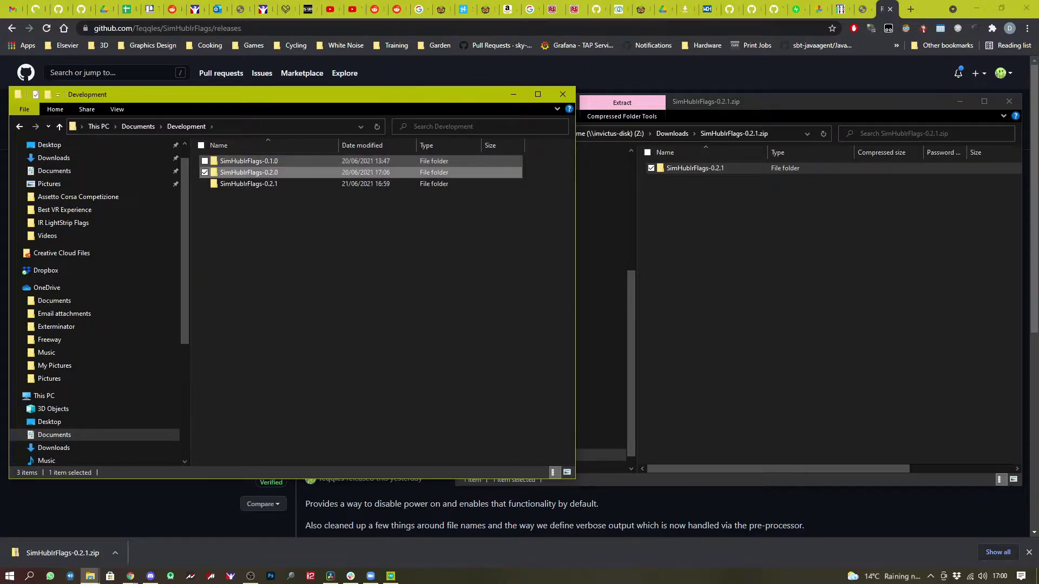
Rename SimHubIrFlags-0.2.1 to SimHubIrFlags and open its SimHubIrFlags.ino sketch
key("Down")
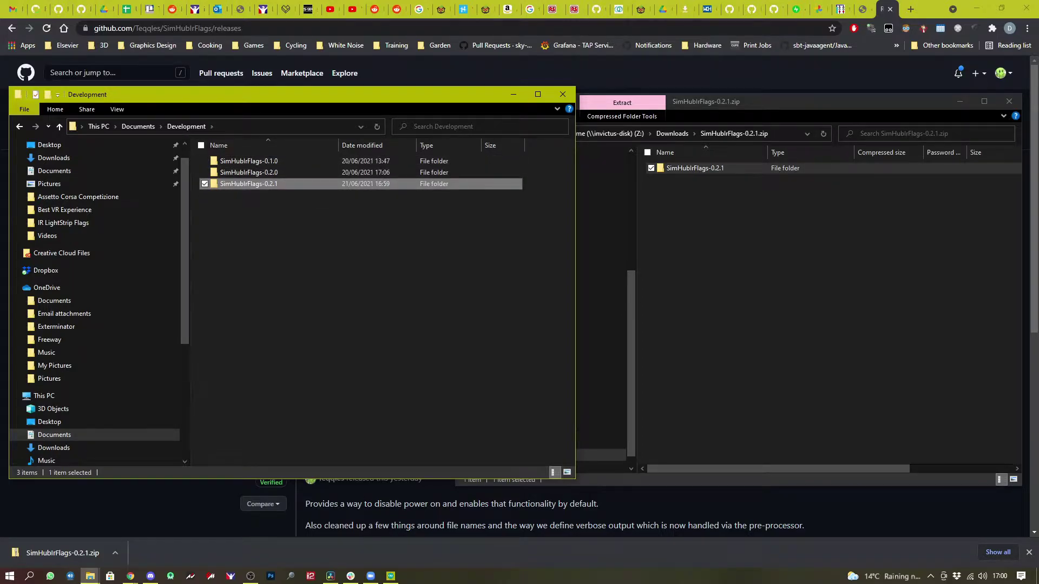
key("F2")
key("End")
key("BackSpace")
key("BackSpace")
key("BackSpace")
key("BackSpace")
key("BackSpace")
key("BackSpace")
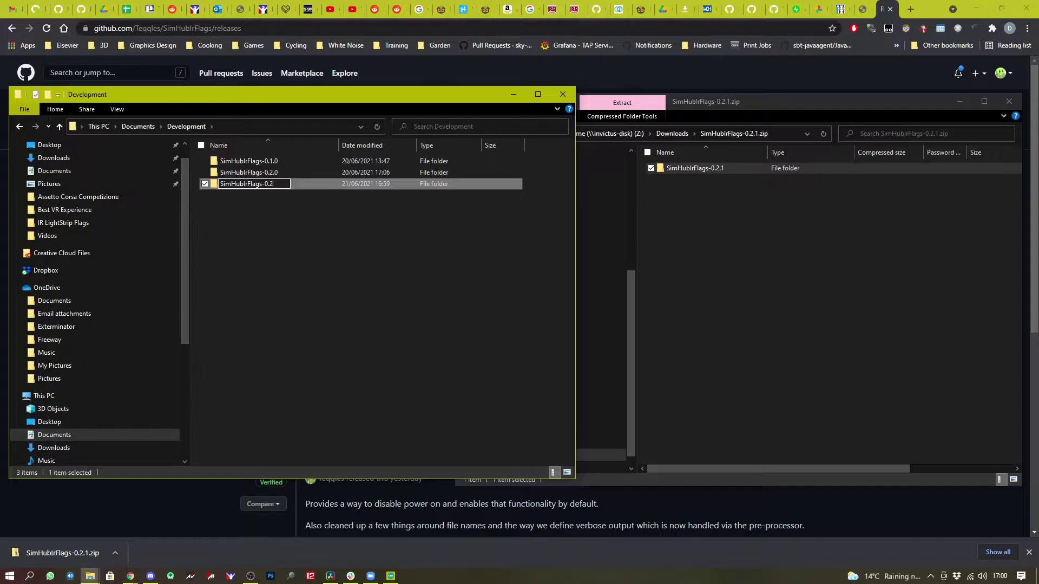
key("Return")
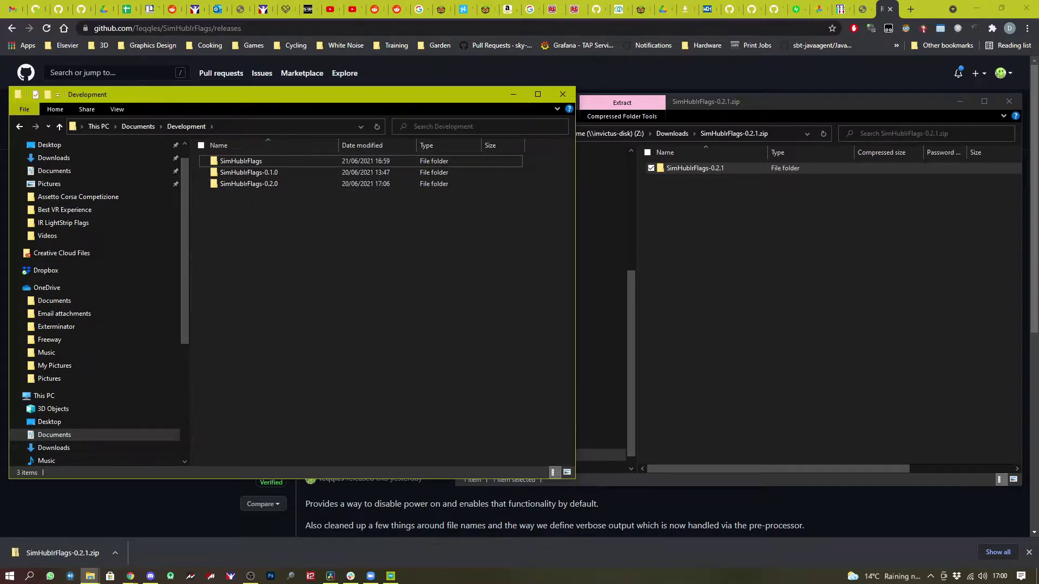
key("Return")
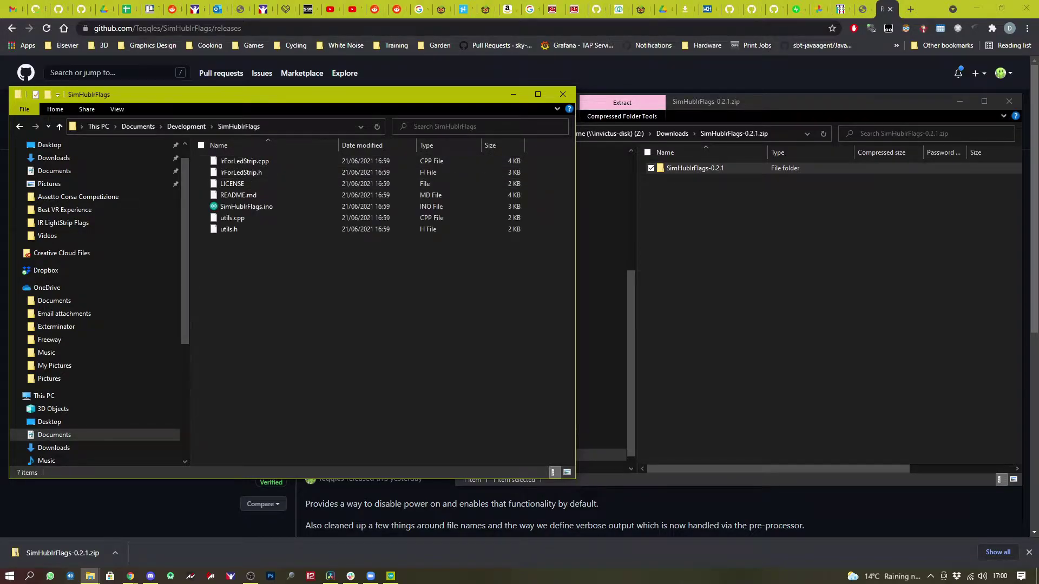
double_click(245, 206)
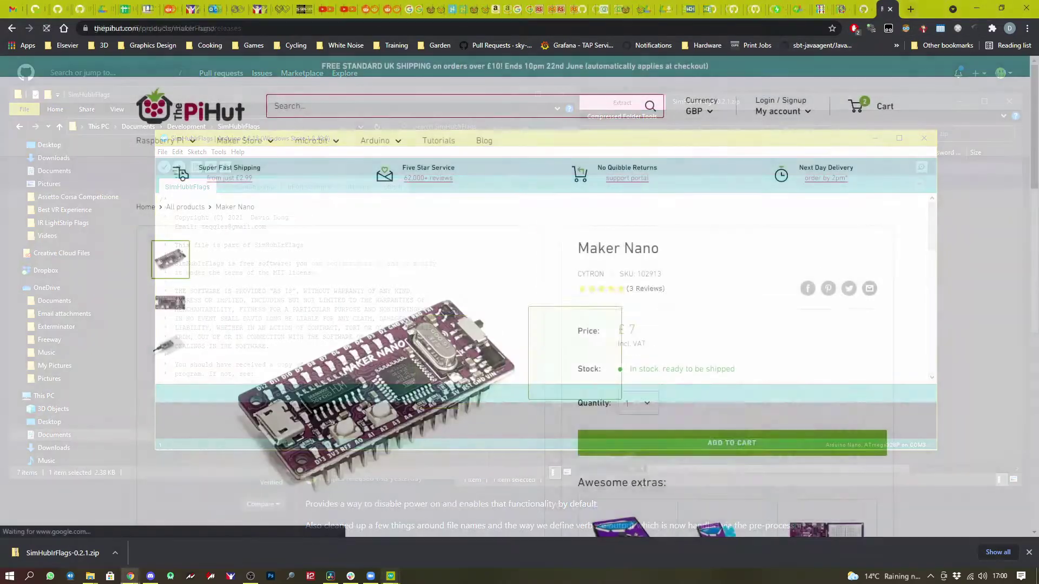
Expand the Maker Nano description and follow the Windows CH34X driver link to the CH341SER.ZIP page
scroll(519, 292, "down", 3)
left_click(179, 310)
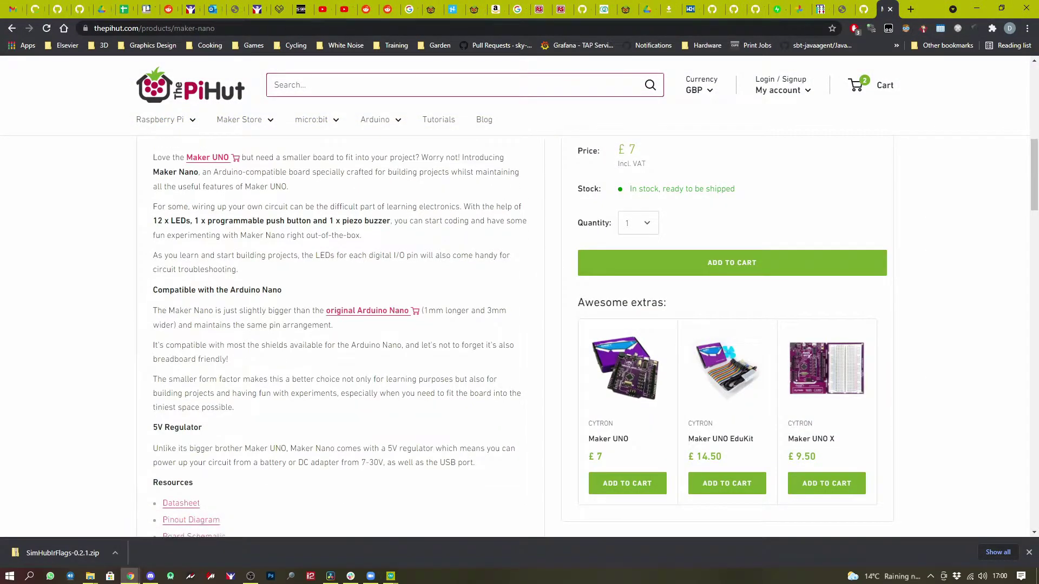
scroll(341, 324, "down", 5)
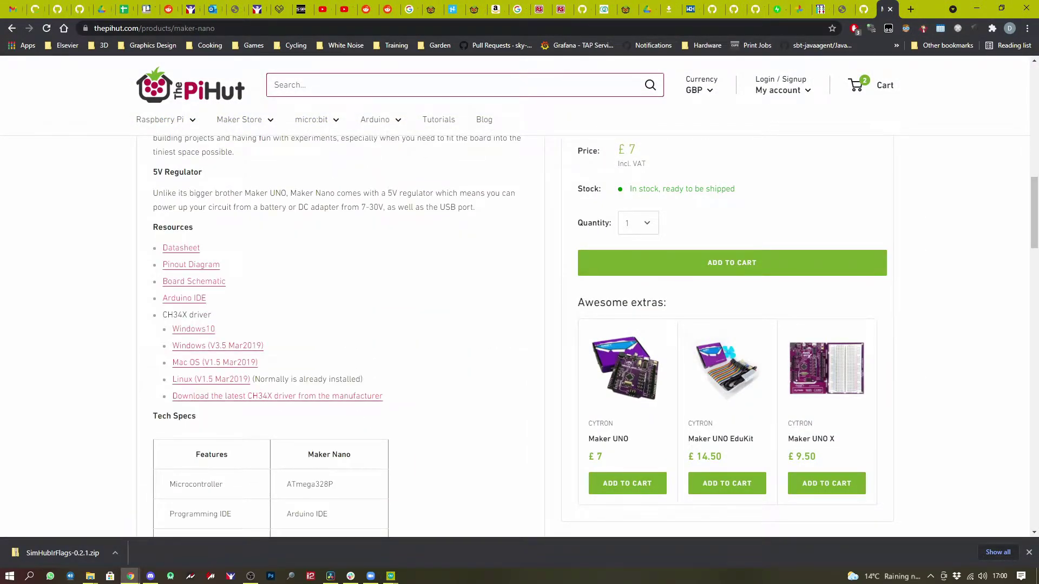
left_click(299, 397)
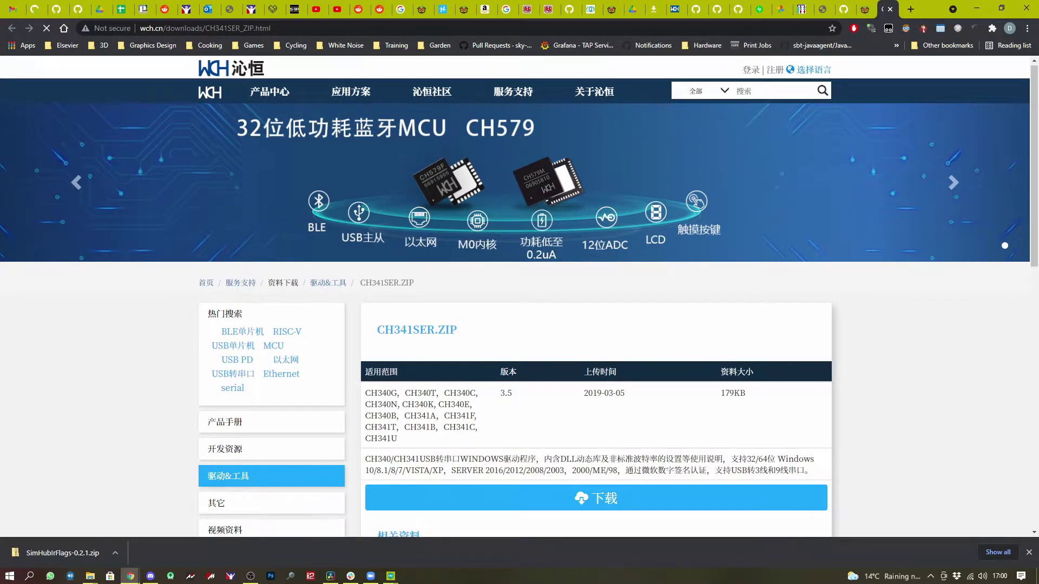
scroll(519, 324, "down", 4)
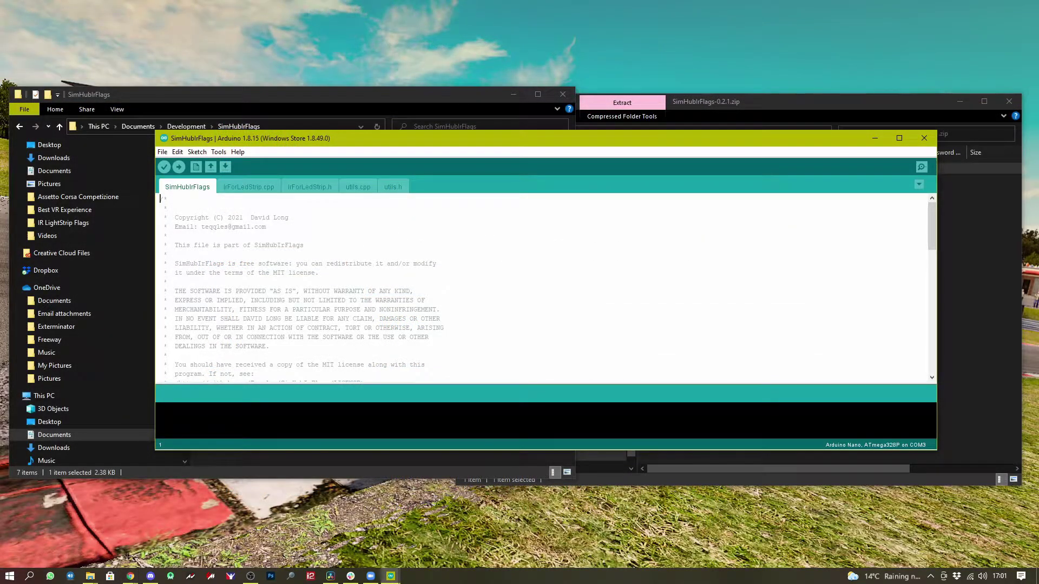
Make the sketch window taller and dismiss the library updates notification
left_click_drag(729, 131, 729, 42)
scroll(541, 243, "down", 4)
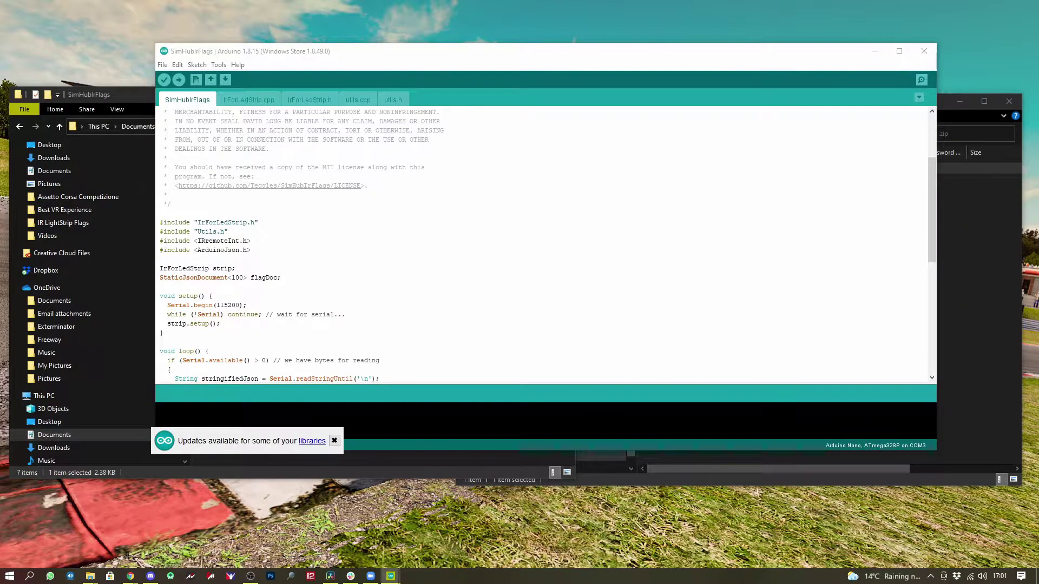
scroll(541, 244, "down", 5)
scroll(541, 243, "up", 5)
left_click(334, 441)
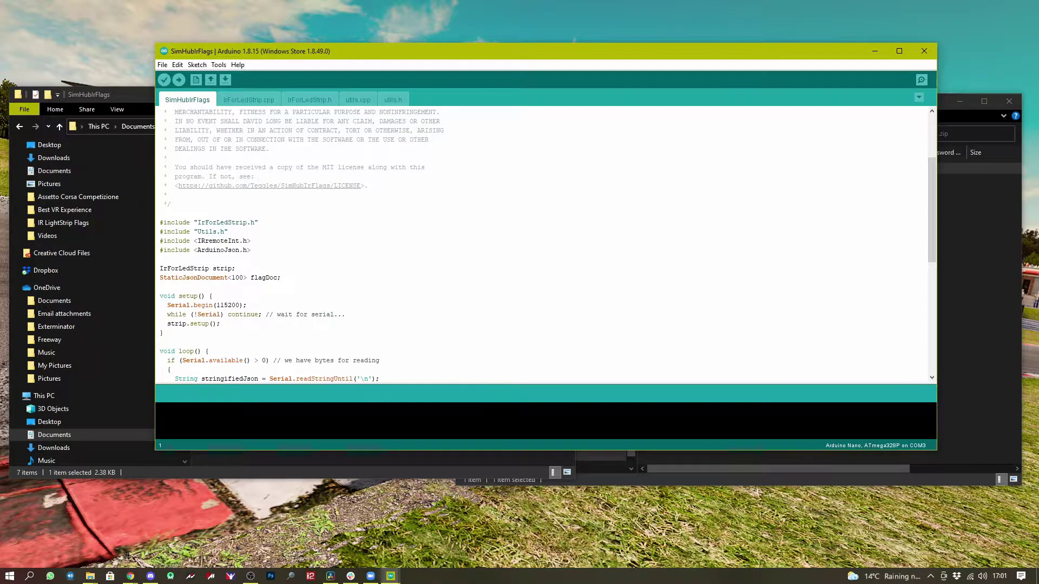
Confirm Arduino Nano as the board and COM3 as the port in the Tools menu
left_click(219, 65)
mouse_move(302, 196)
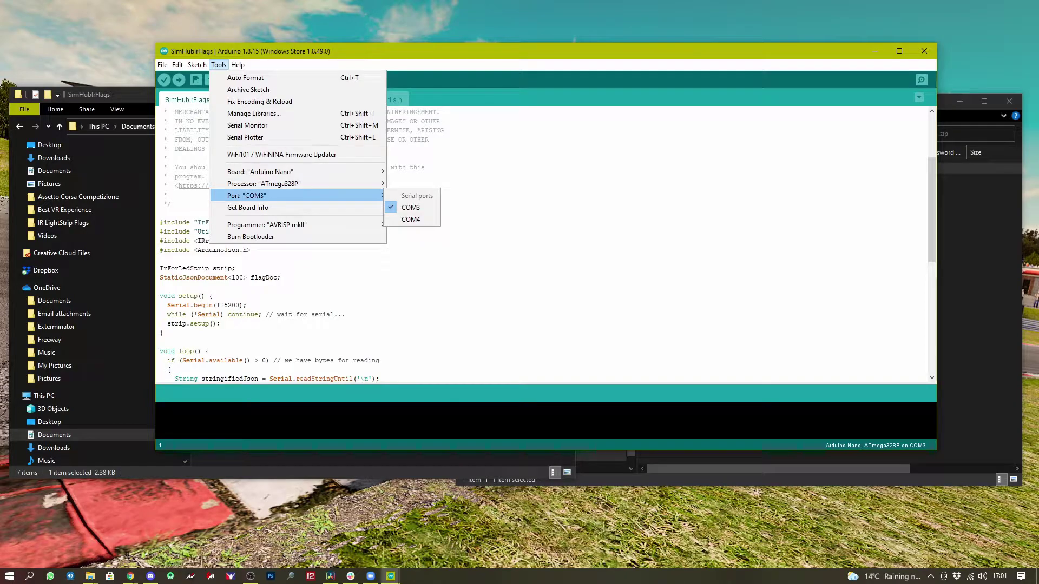
mouse_move(303, 171)
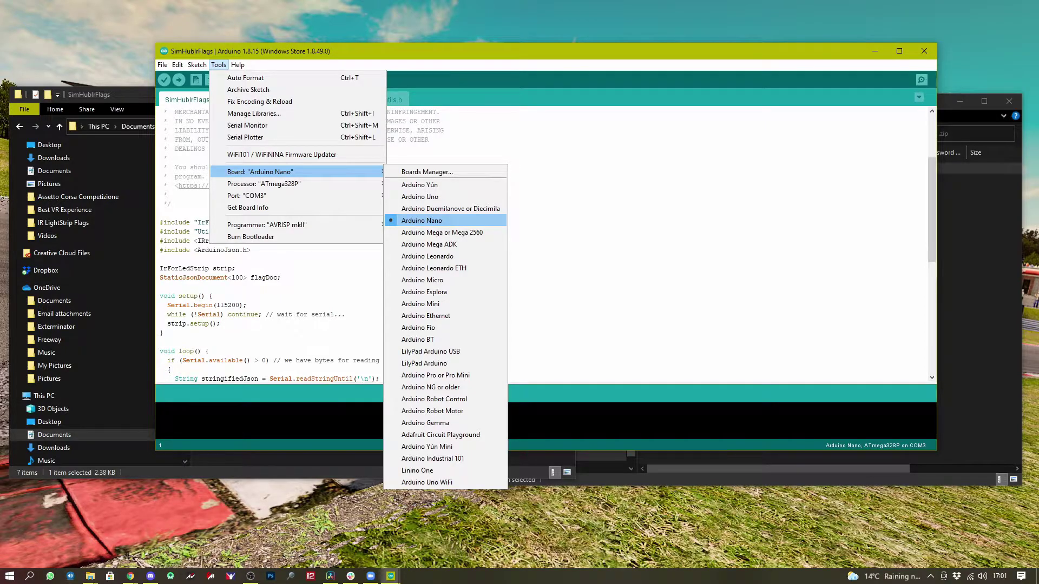
left_click(421, 220)
left_click(219, 64)
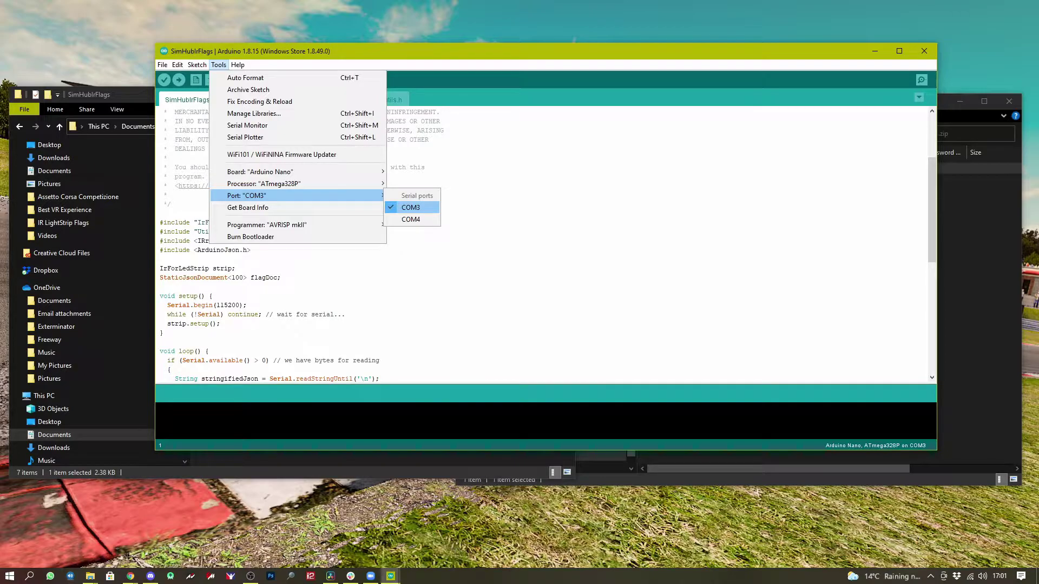
left_click(411, 208)
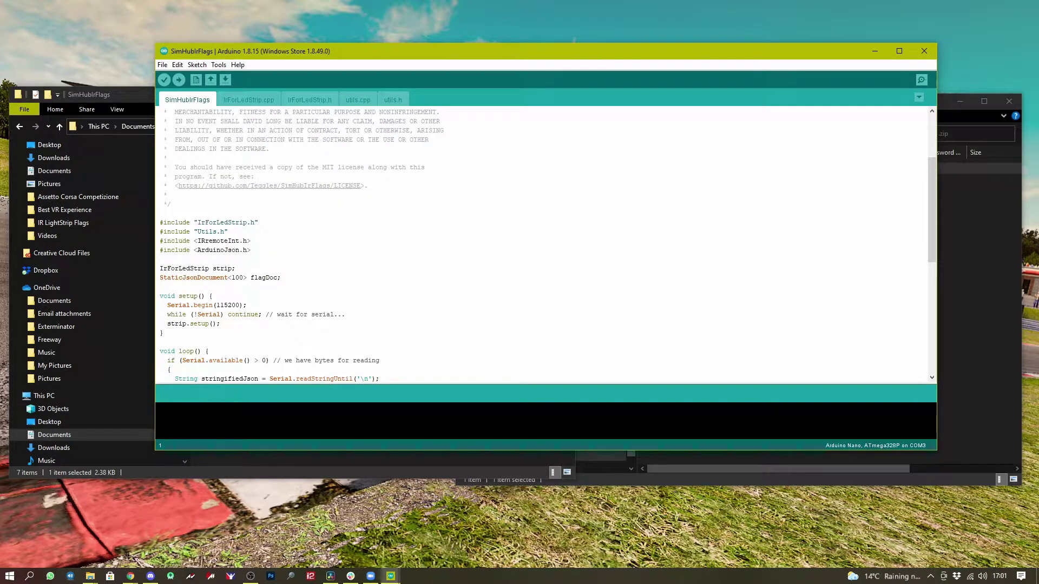
left_click(218, 65)
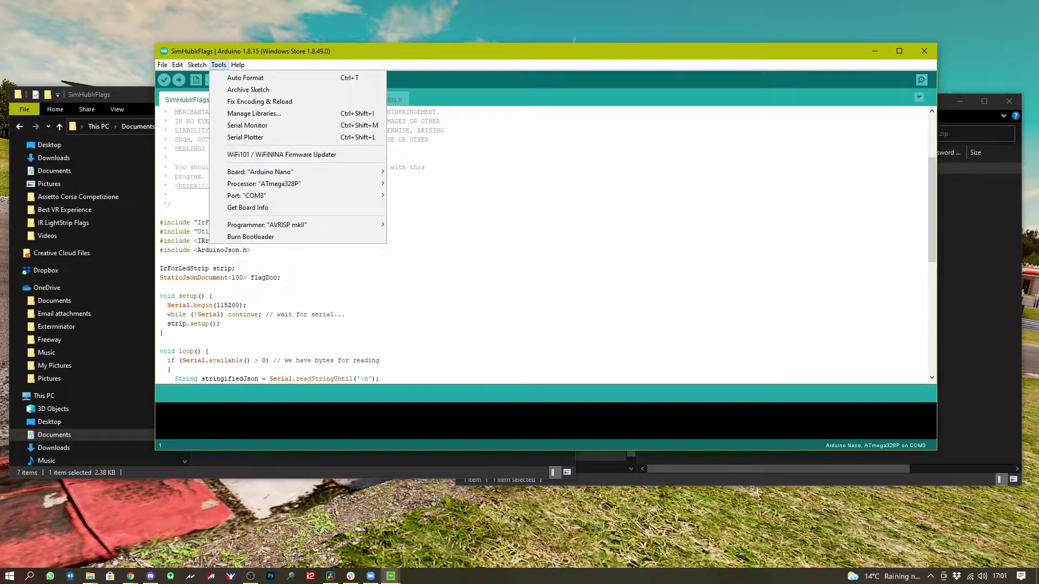
Compile the sketch with Ctrl+R, then switch to the IrForLedStrip.h tab
key("ctrl+r")
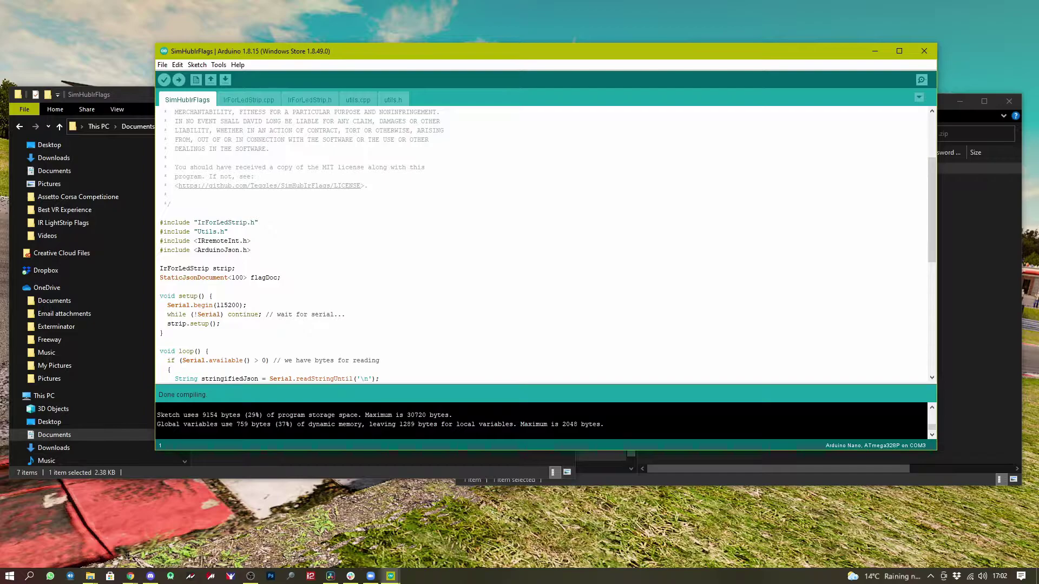
key("ctrl+alt+Right")
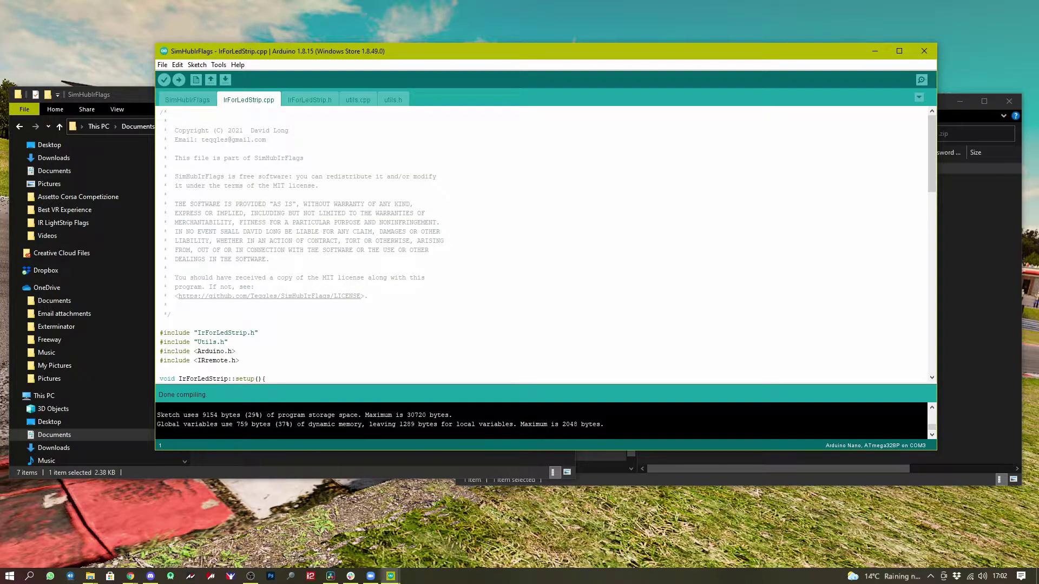
key("ctrl+alt+Right")
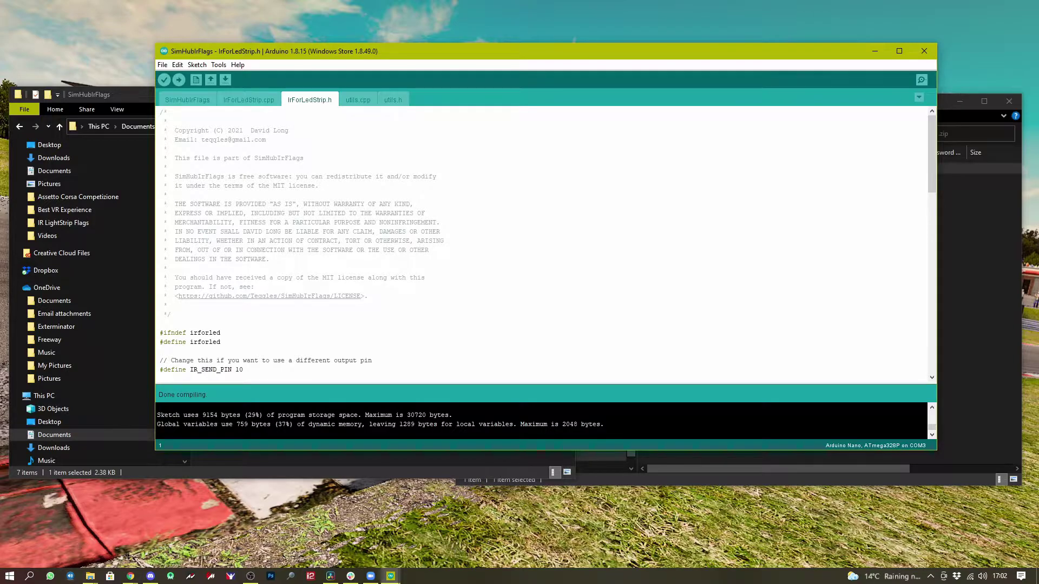
Highlight the REMOTE, IR_SEND_PIN 10 and DISABLE_POWER_ON defines in IrForLedStrip.h
scroll(379, 243, "down", 4)
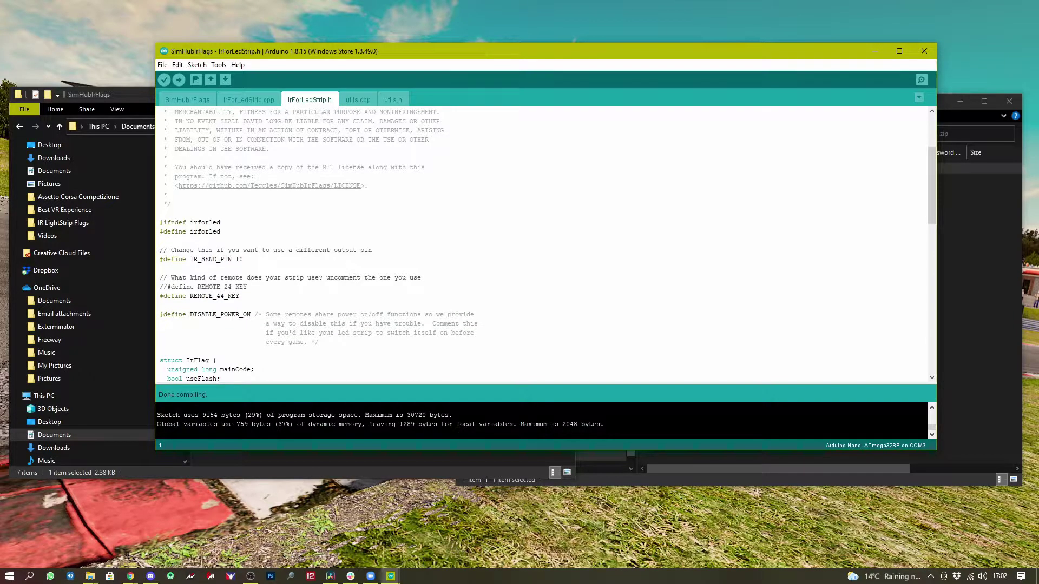
left_click_drag(240, 296, 160, 286)
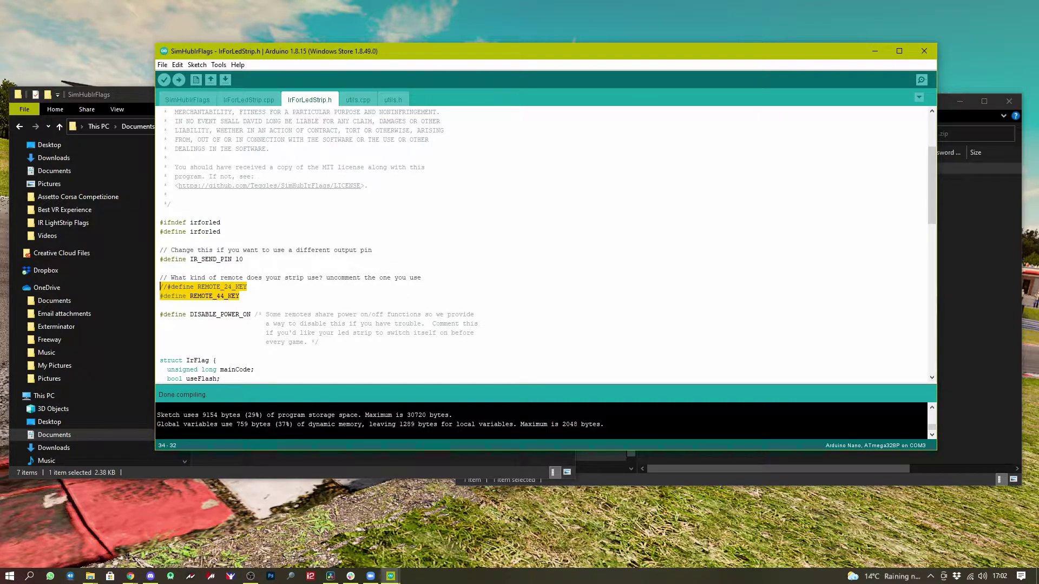
left_click_drag(243, 260, 160, 259)
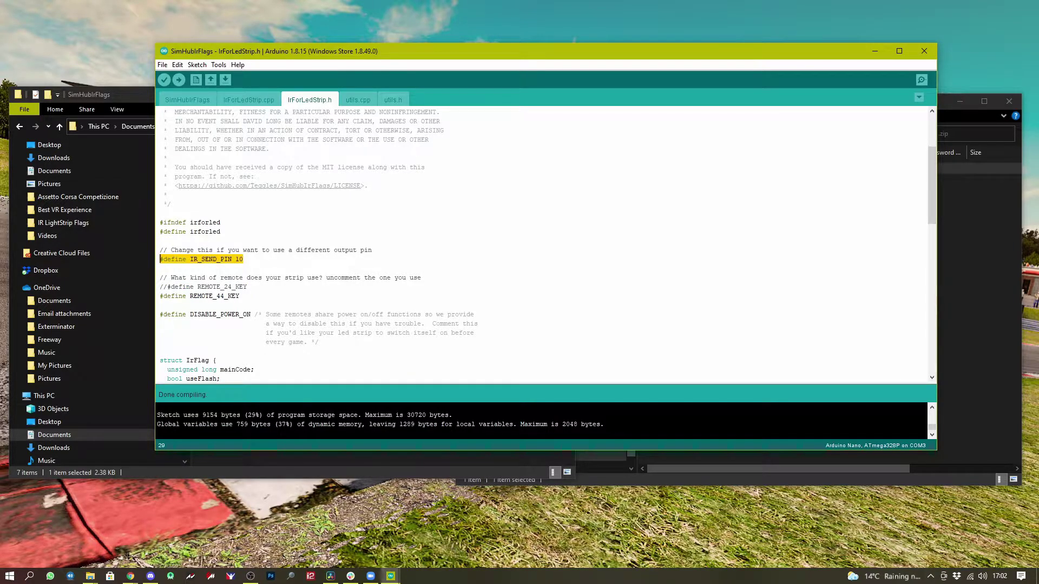
scroll(547, 245, "down", 1)
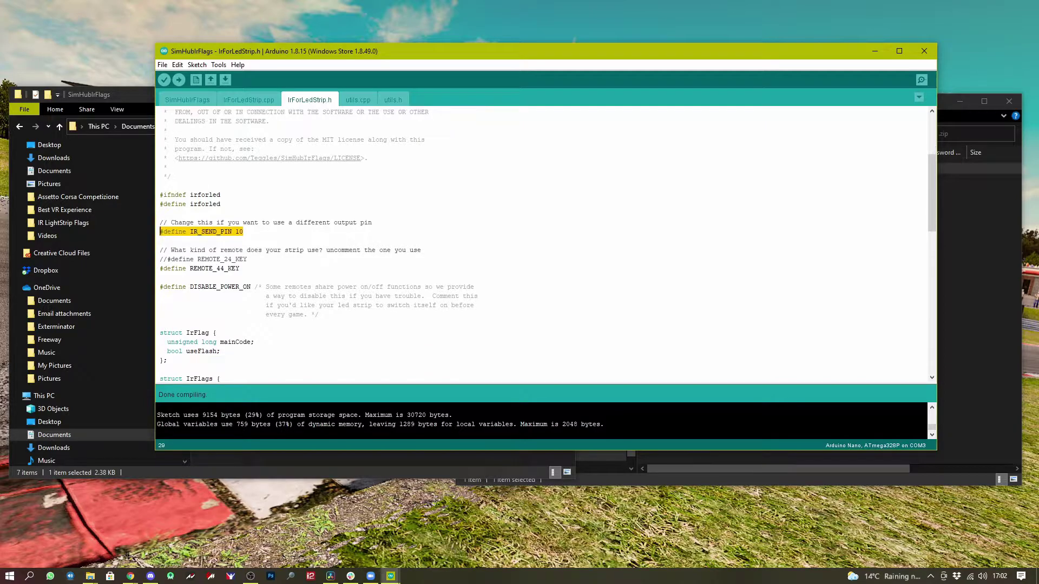
left_click_drag(318, 315, 160, 287)
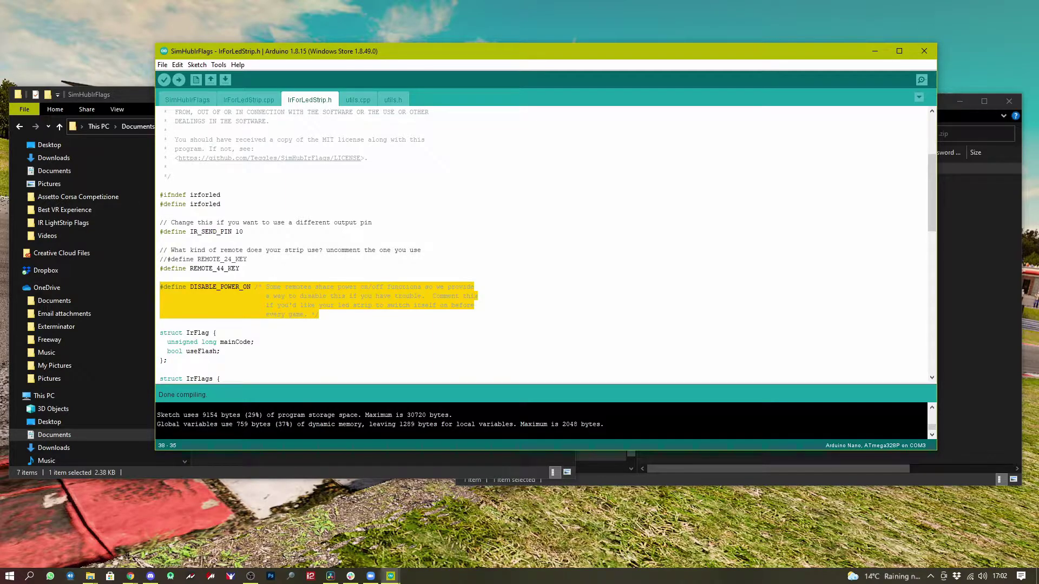
left_click(318, 314)
Scroll through the rest of the file and upload the sketch to the Nano with Ctrl+U
scroll(541, 271, "down", 4)
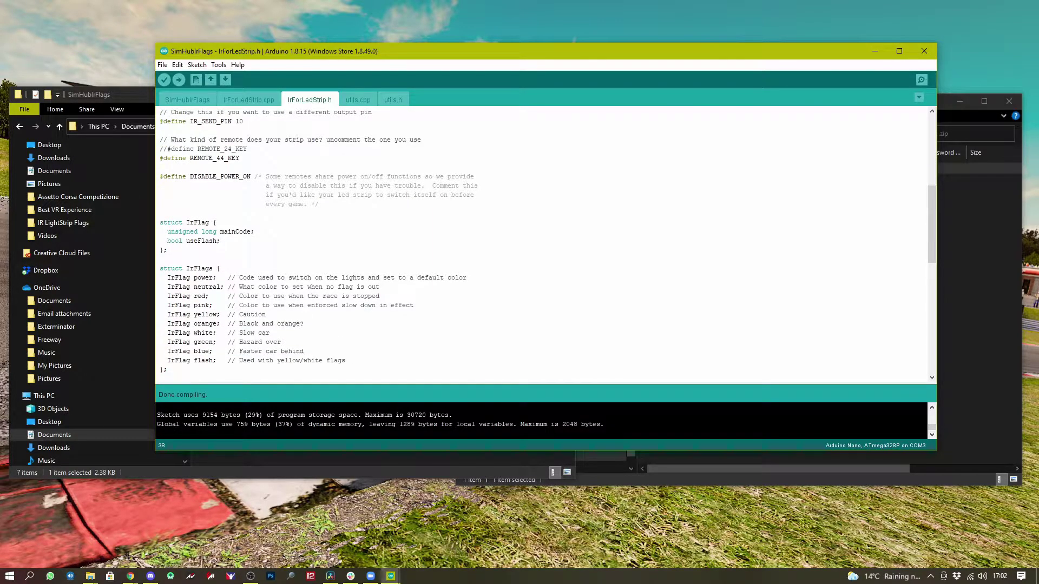
scroll(548, 245, "down", 8)
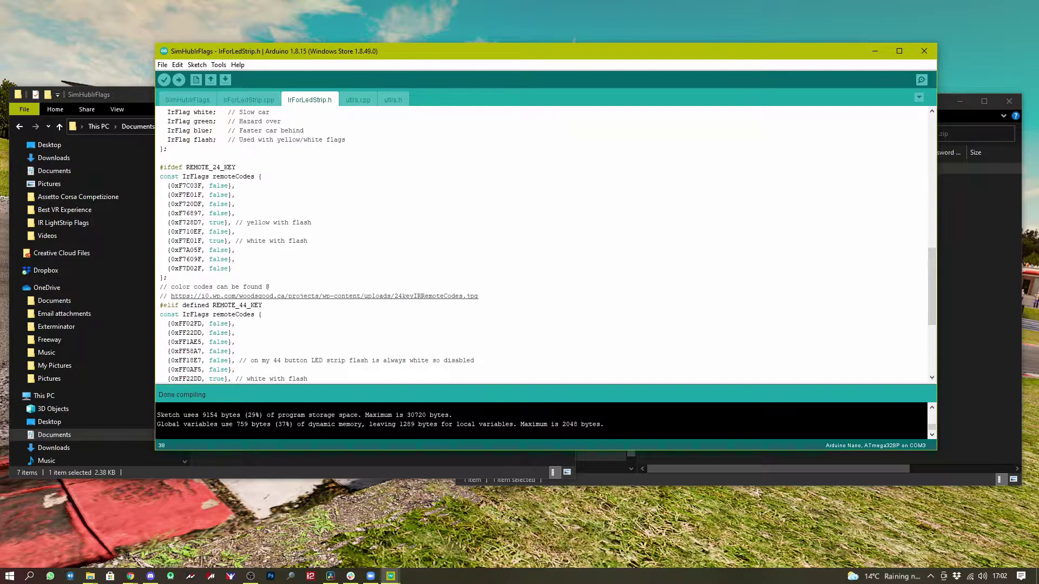
scroll(541, 244, "down", 4)
scroll(541, 244, "up", 11)
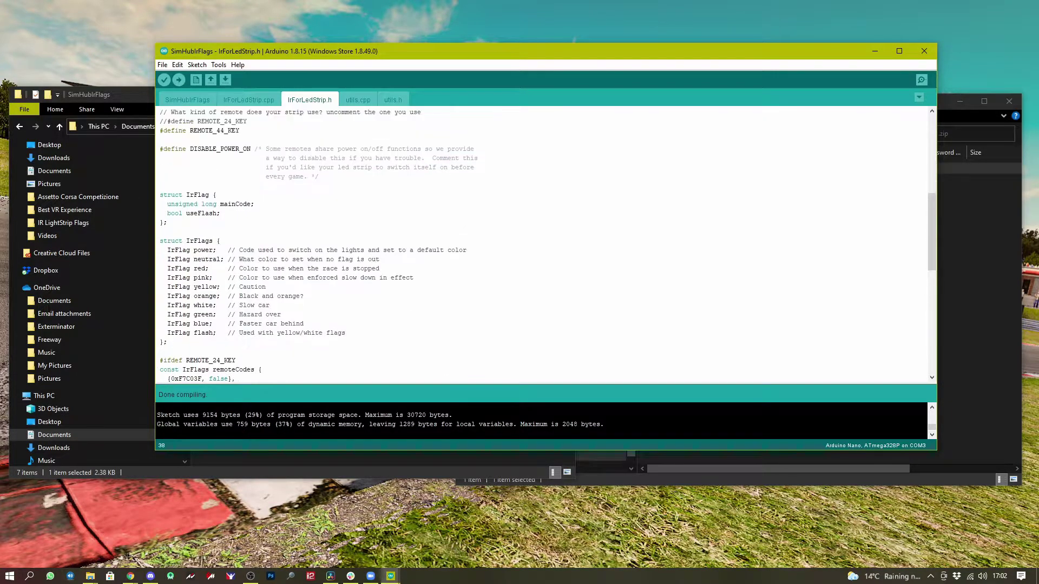
scroll(541, 244, "up", 8)
key("ctrl+u")
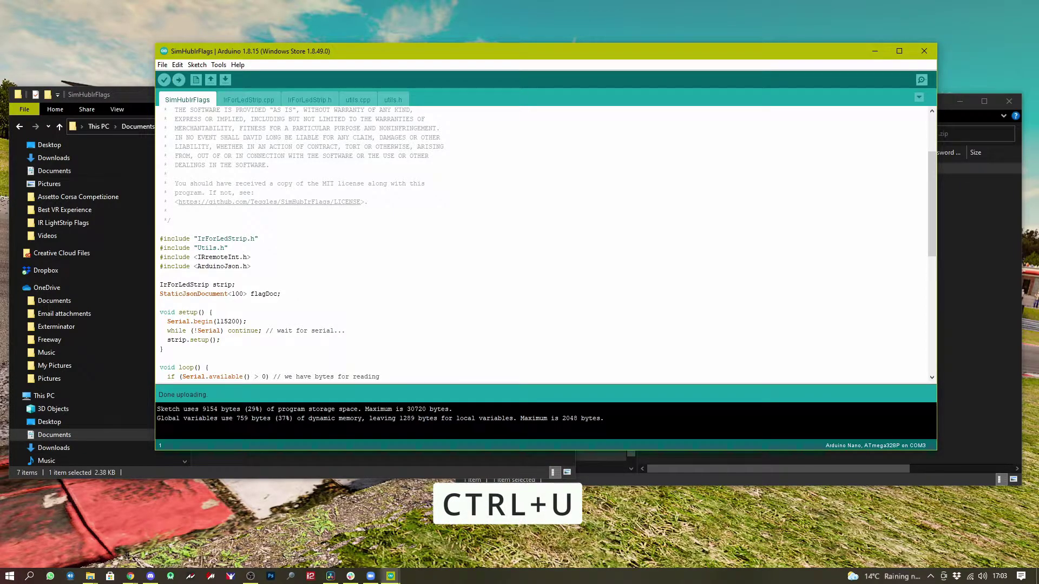
Open the Serial Monitor on COM3 and move it to the screen centre
left_click(219, 64)
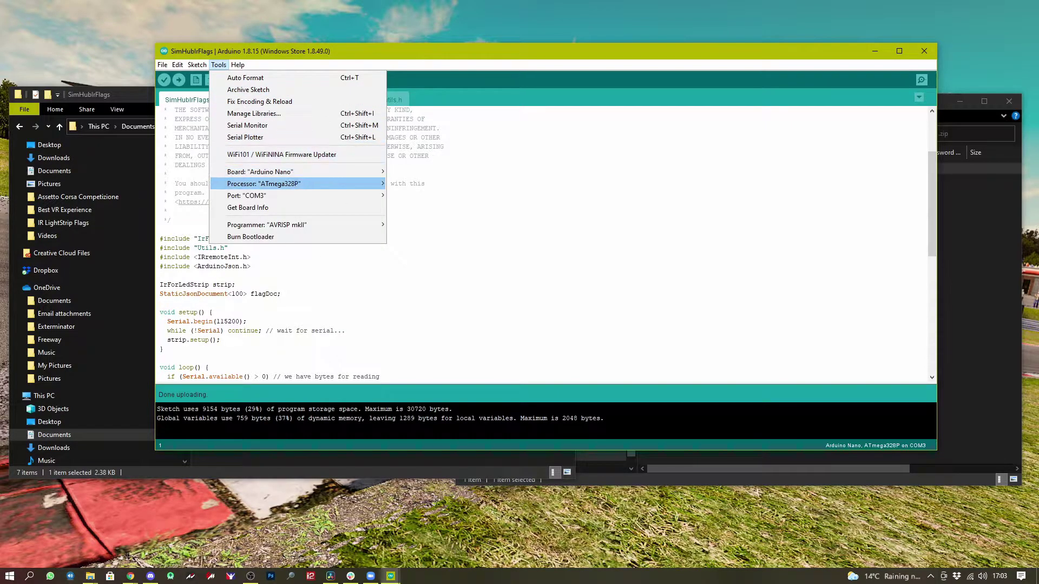
left_click(254, 125)
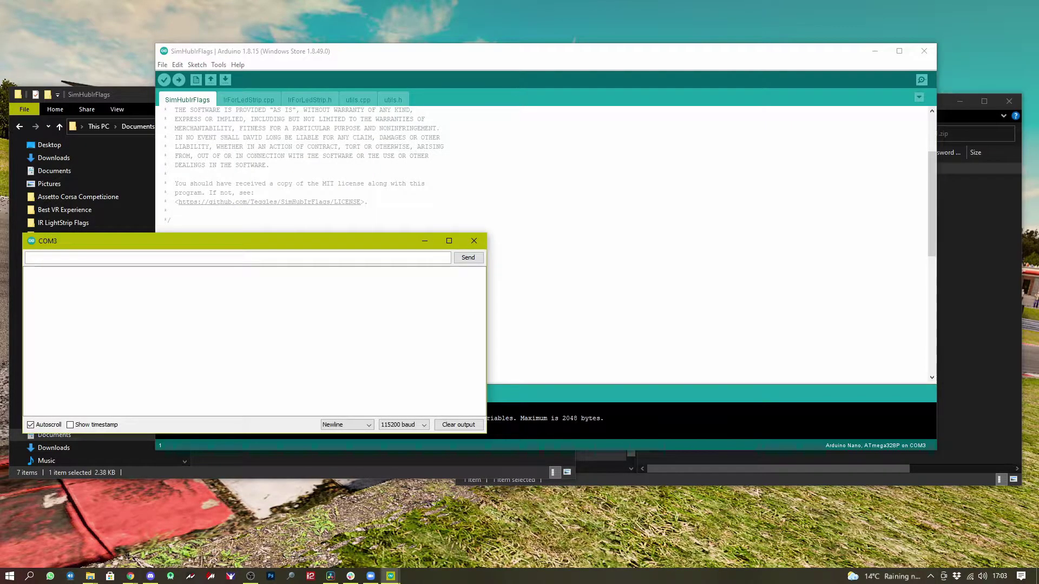
left_click_drag(310, 240, 523, 221)
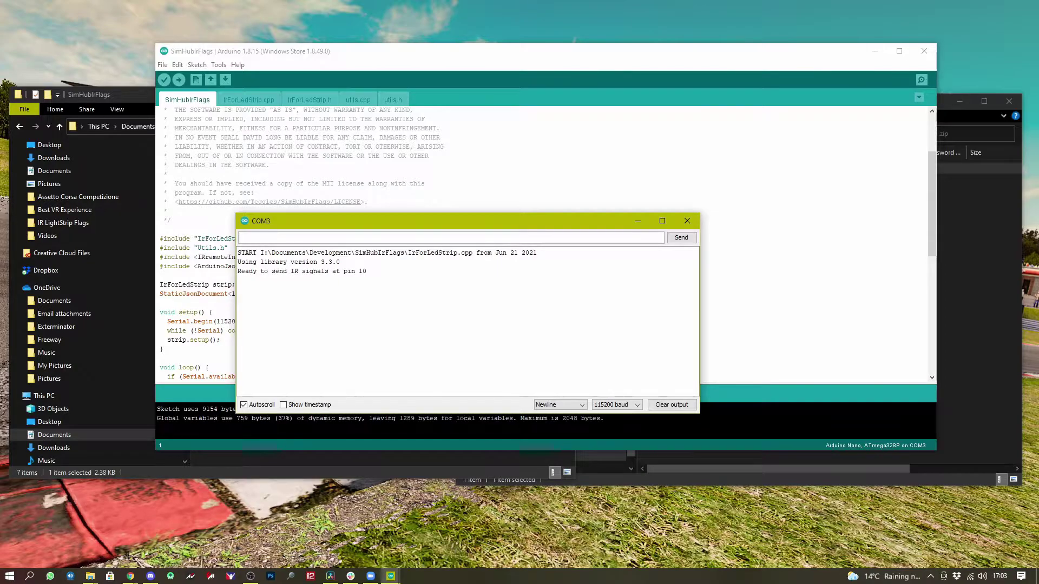
Highlight the START, library version 3.3.0 and pin 10 ready lines of the serial output
left_click_drag(537, 252, 238, 252)
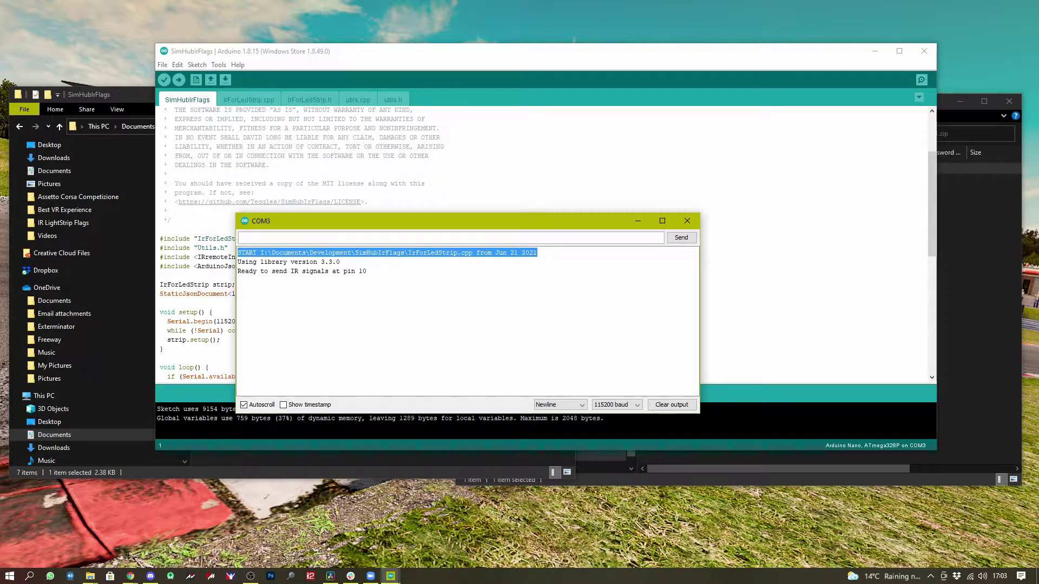
left_click_drag(340, 262, 238, 262)
left_click_drag(368, 271, 238, 252)
left_click(238, 252)
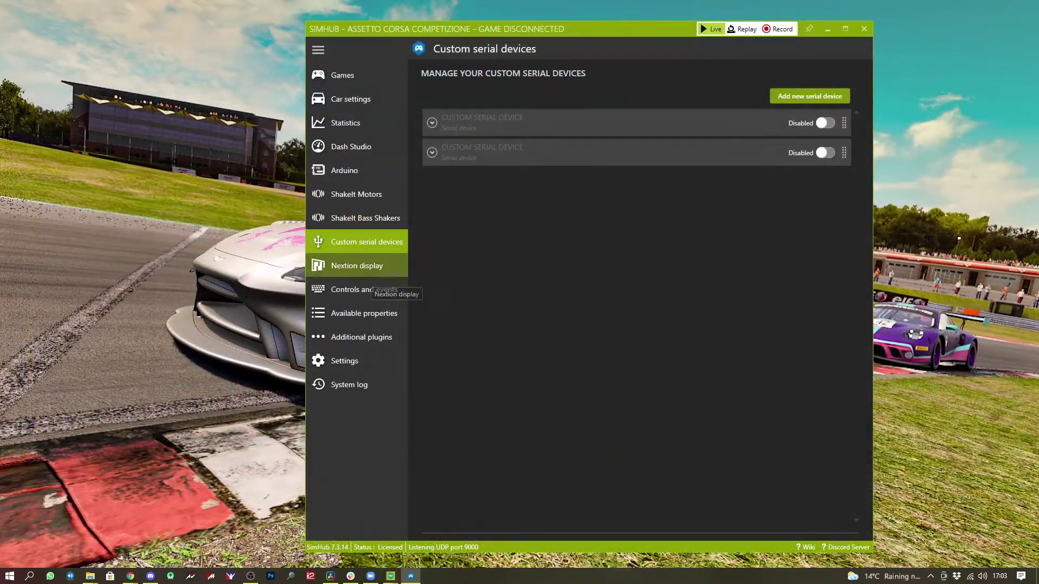
Open SimHub Settings > Plugins and confirm the Custom serial devices plugin is toggled on
left_click(344, 361)
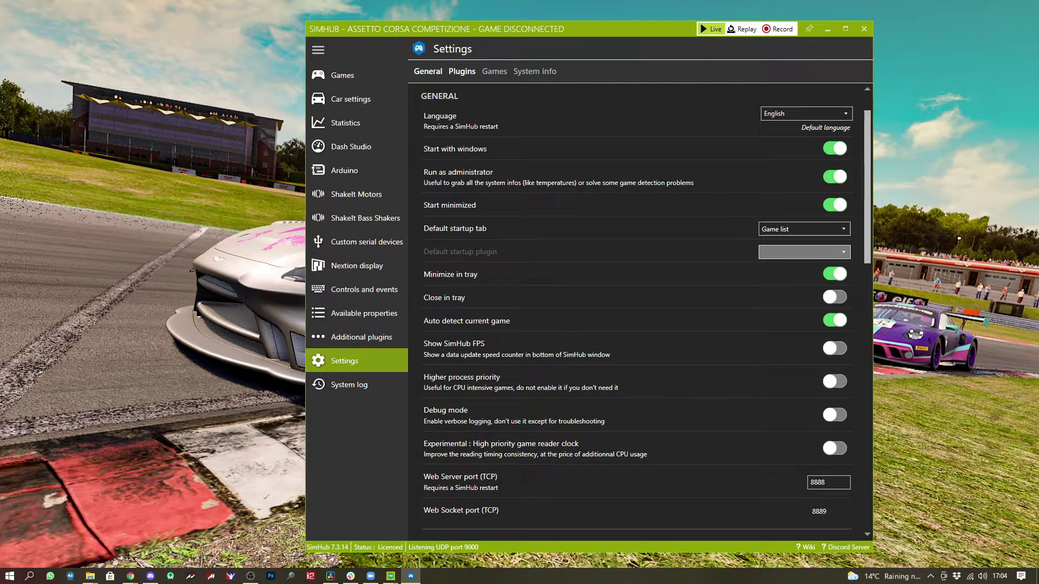
left_click(462, 71)
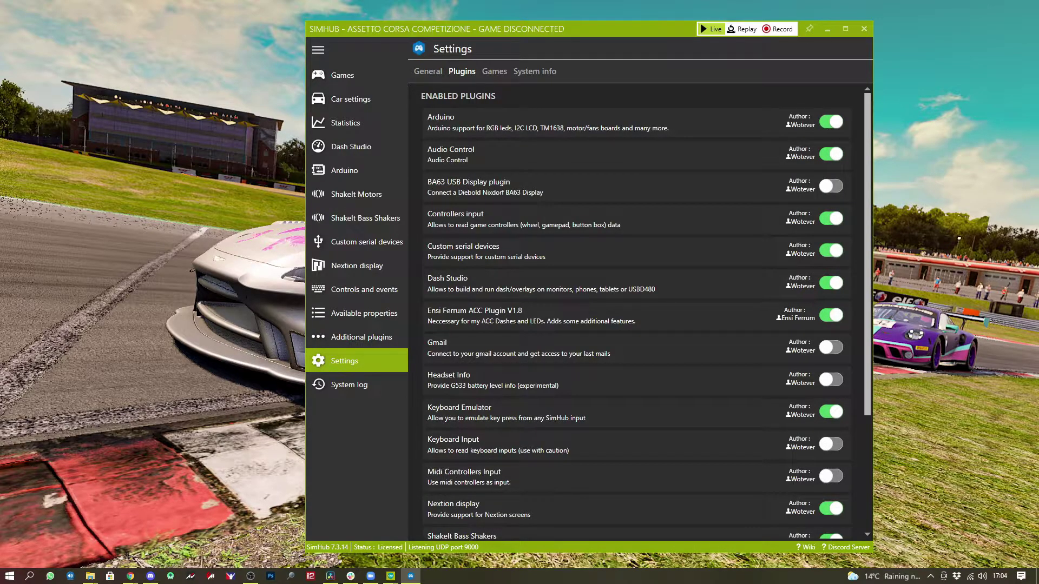
key("Down")
key("Down")
key("Down")
key("Down")
key("Down")
key("Down")
key("Down")
key("Down")
key("Down")
key("Down")
key("Down")
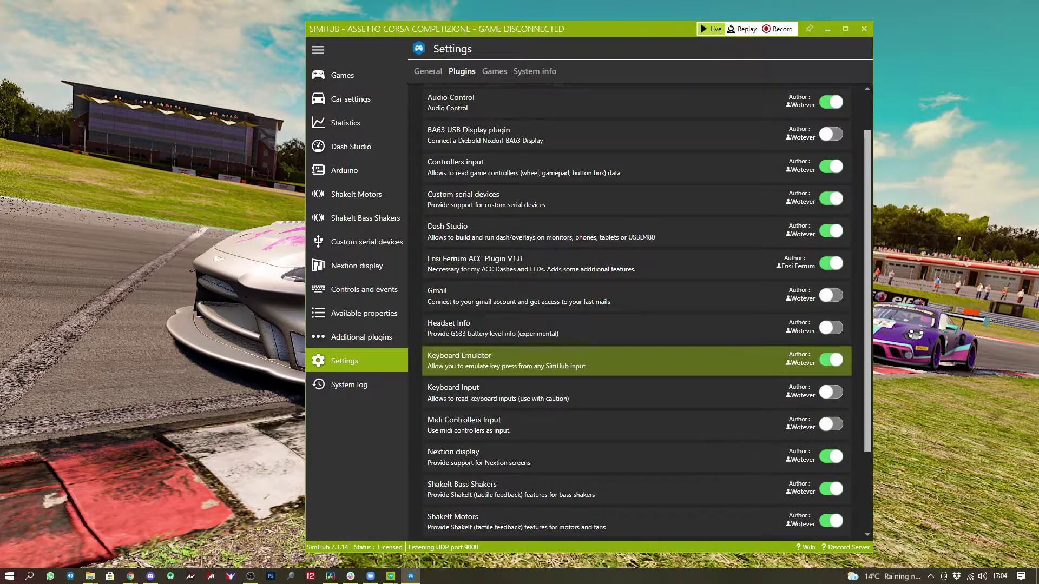
key("Down")
key("Down")
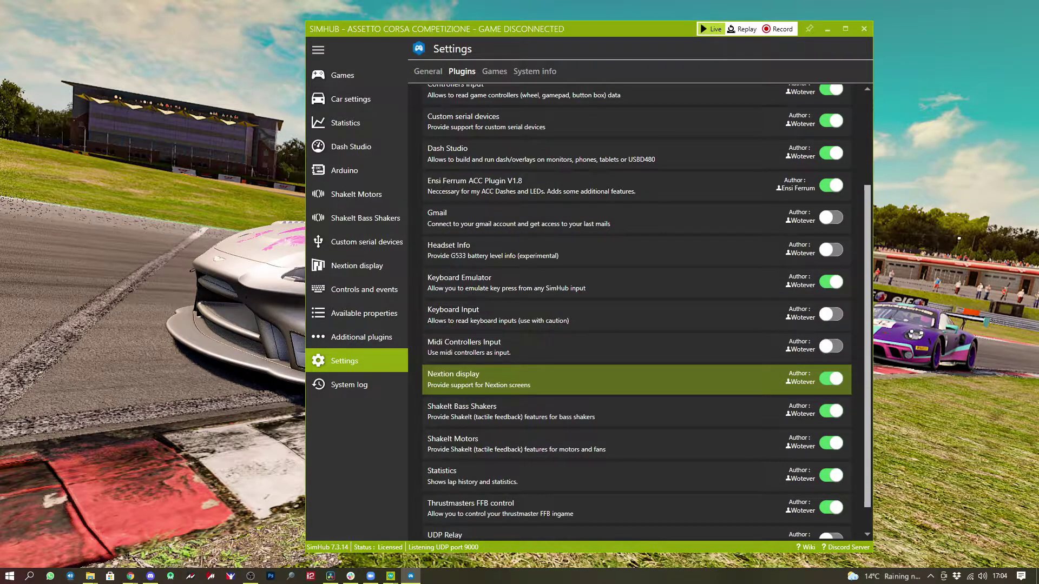
key("Up")
key("Up")
key("Down")
key("Down")
key("Down")
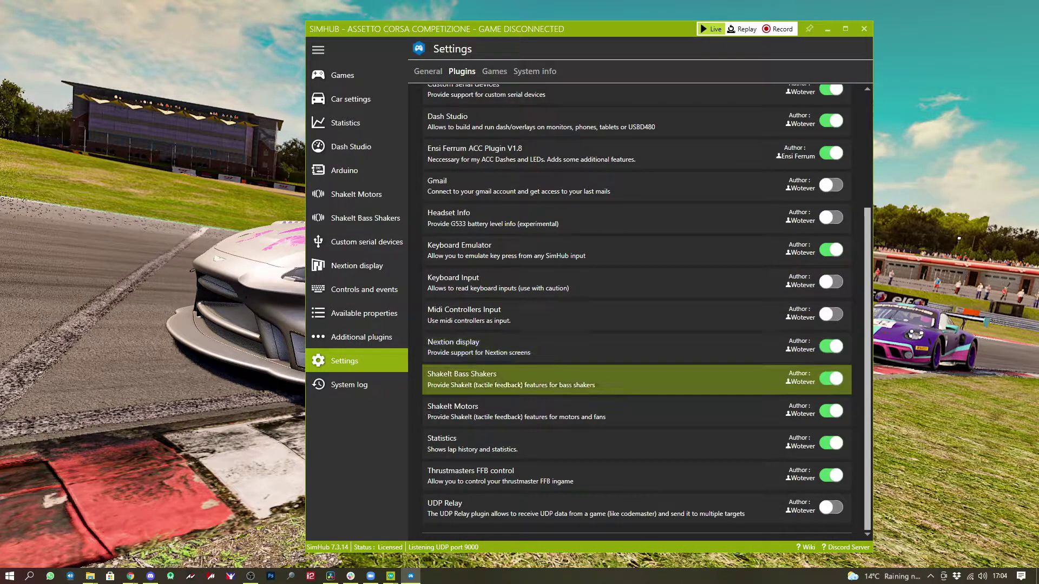
key("Up")
key("Up")
key("Up")
key("Up")
key("Up")
key("Up")
key("Up")
key("Up")
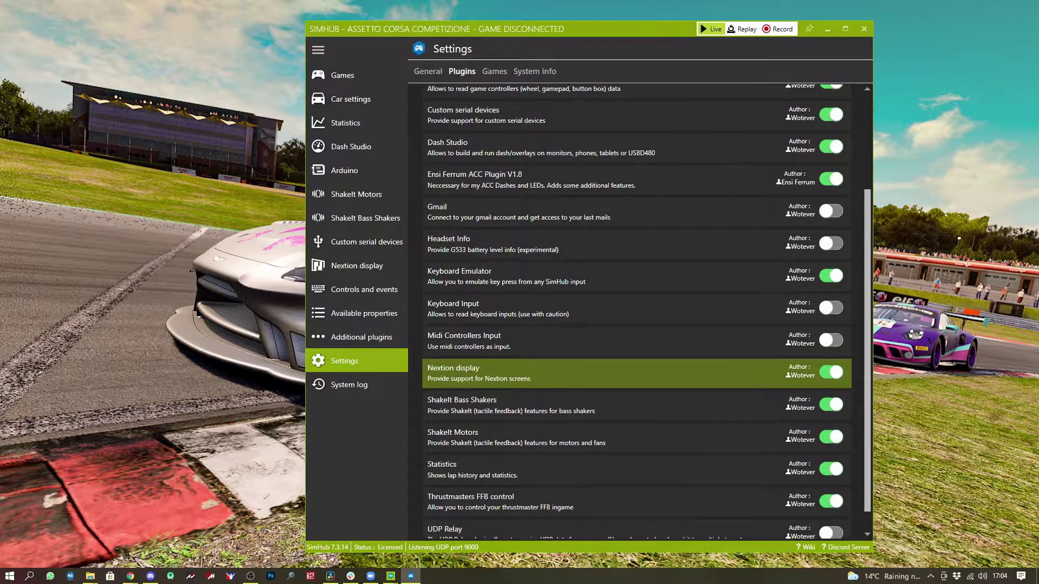
key("Up")
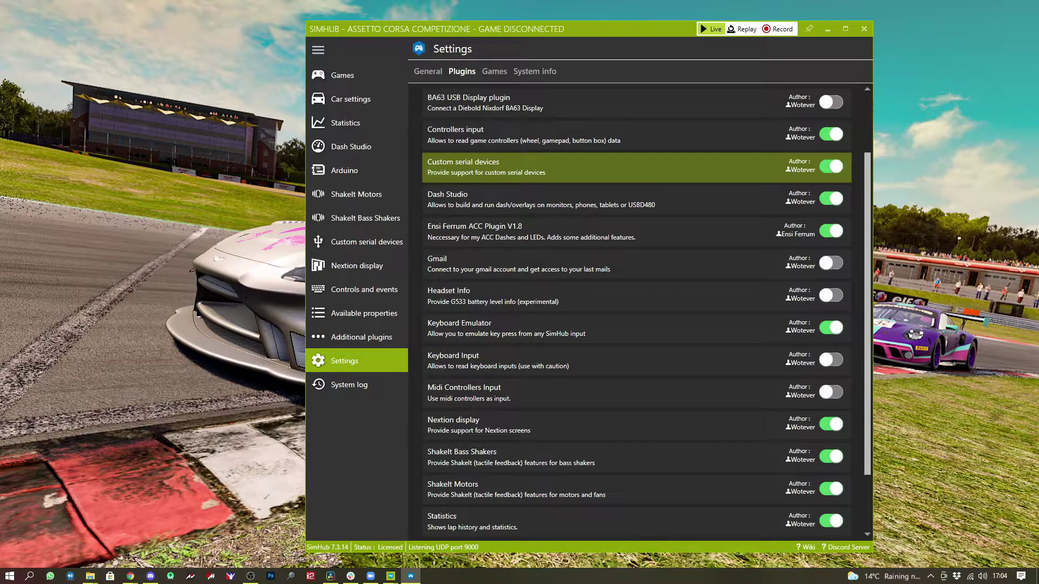
key("space")
key("space")
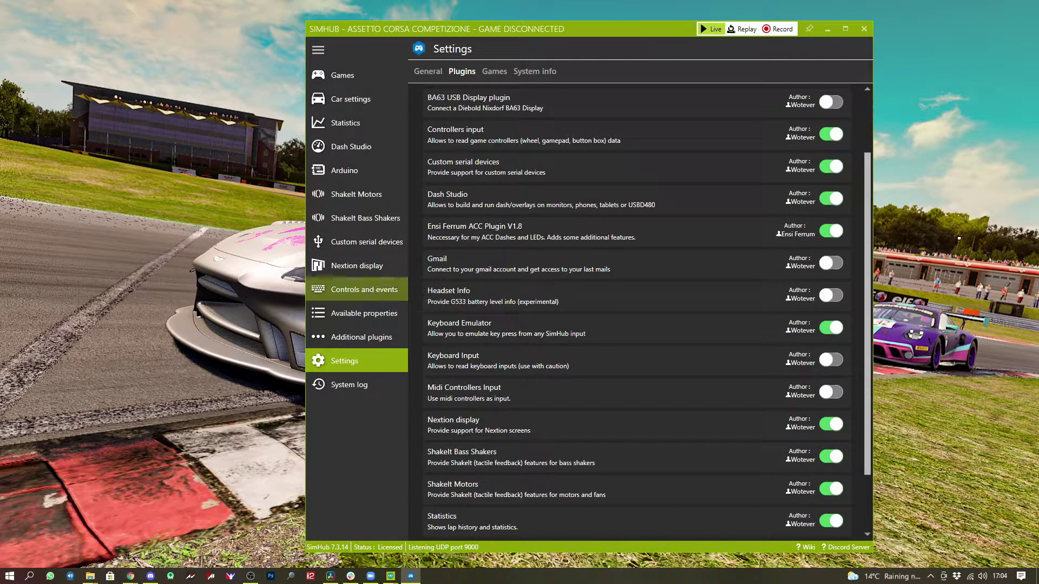
Expand the second custom serial device and enable incoming-data logging and automatic reconnect
left_click(362, 245)
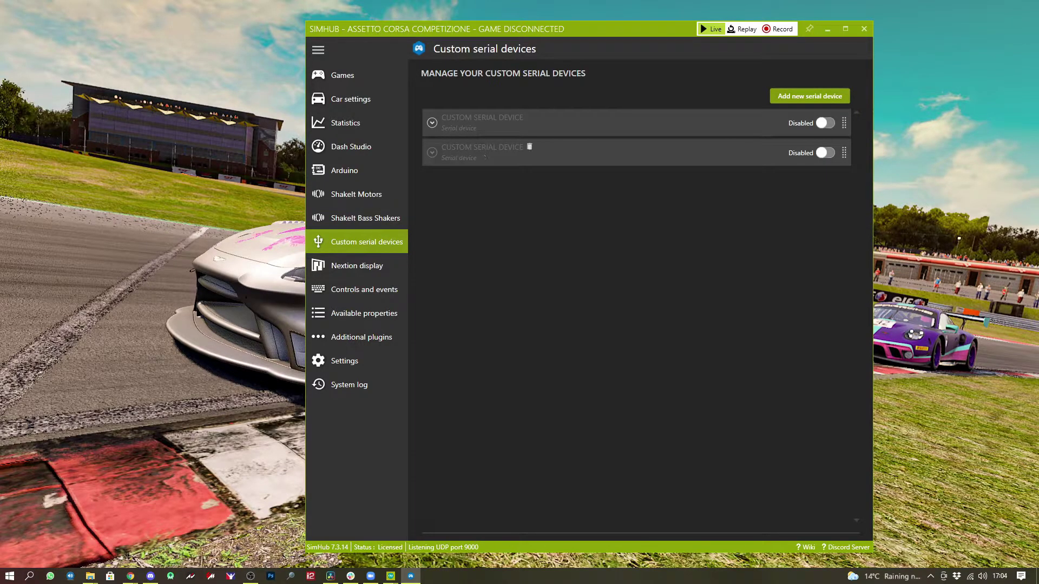
left_click(529, 148)
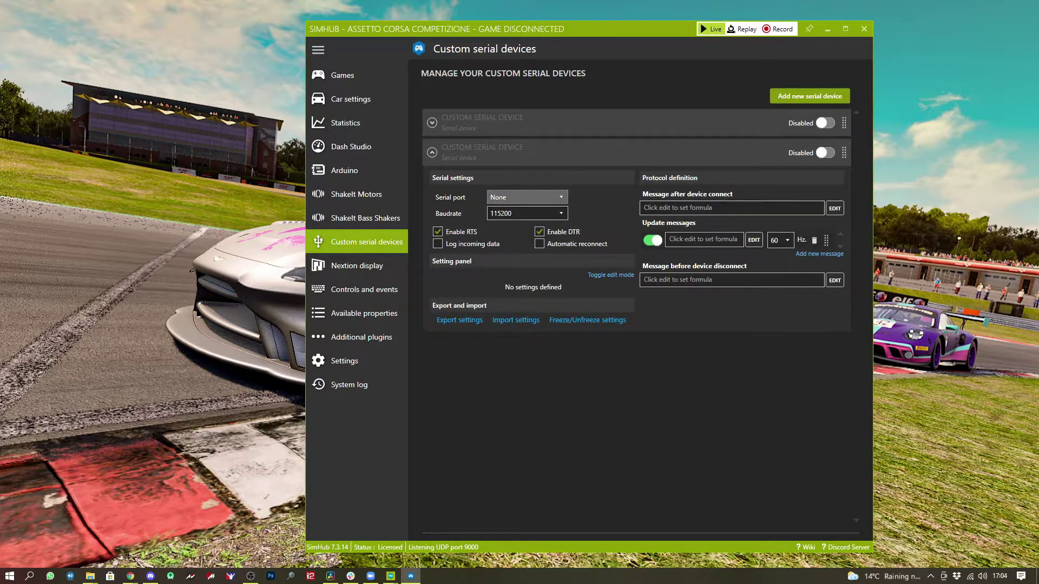
left_click(437, 243)
left_click(539, 243)
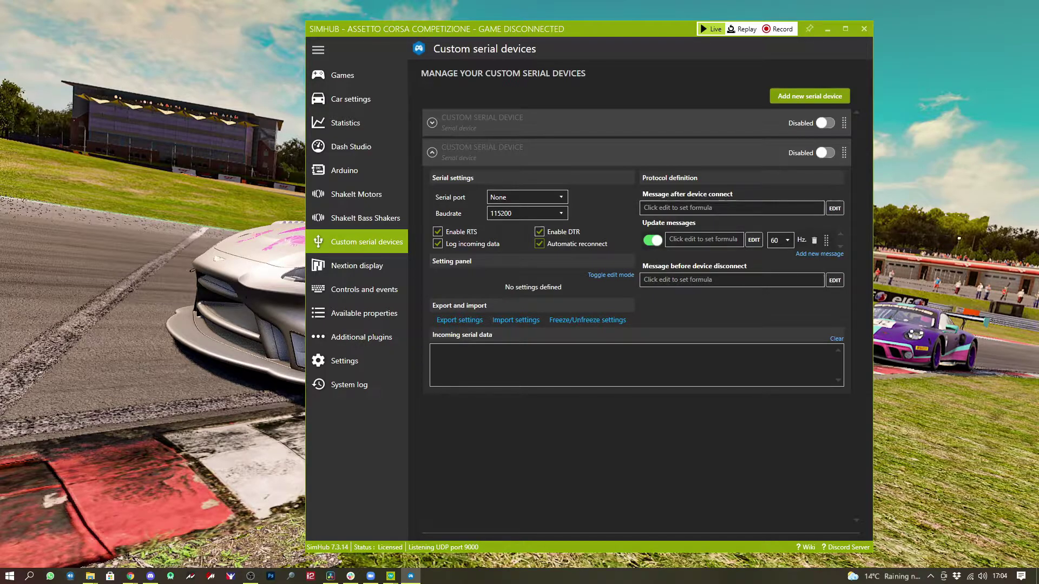
Set the device's serial port to COM3 and its update rate to 10 Hz
left_click(526, 197)
left_click(497, 235)
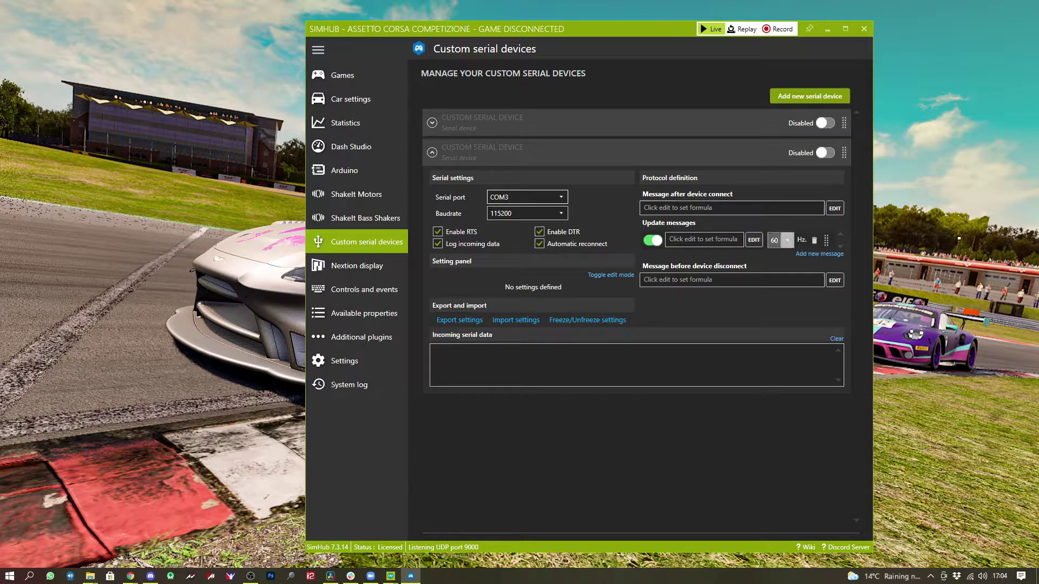
left_click(780, 240)
left_click(779, 291)
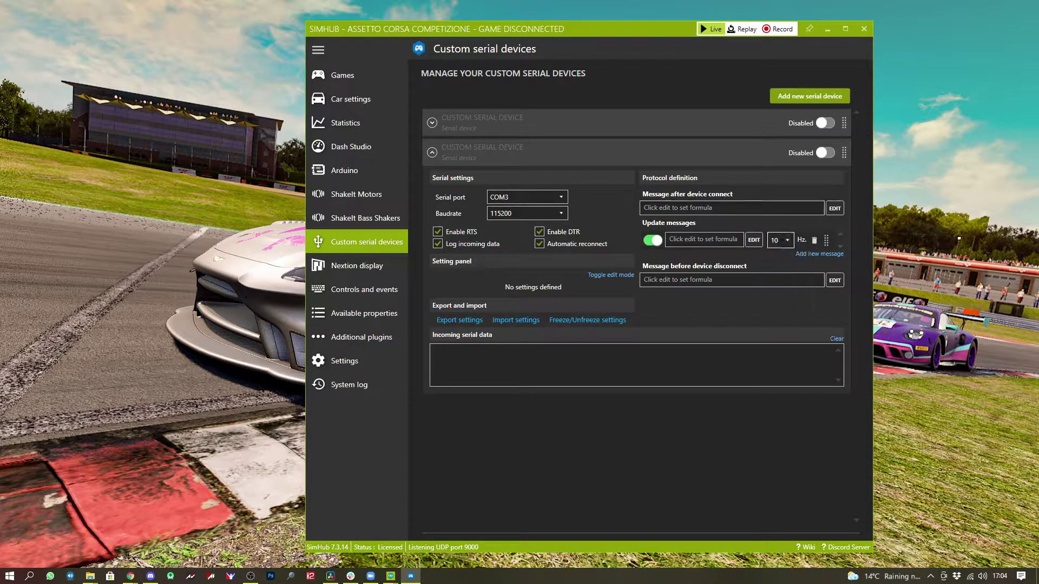
left_click(780, 241)
left_click(779, 291)
left_click(779, 240)
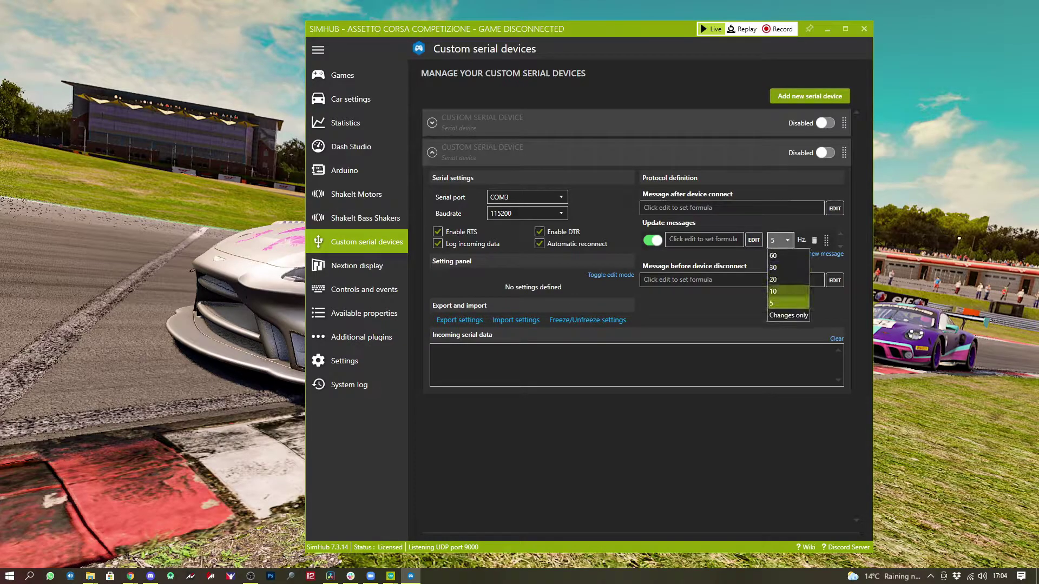
left_click(788, 315)
left_click(779, 240)
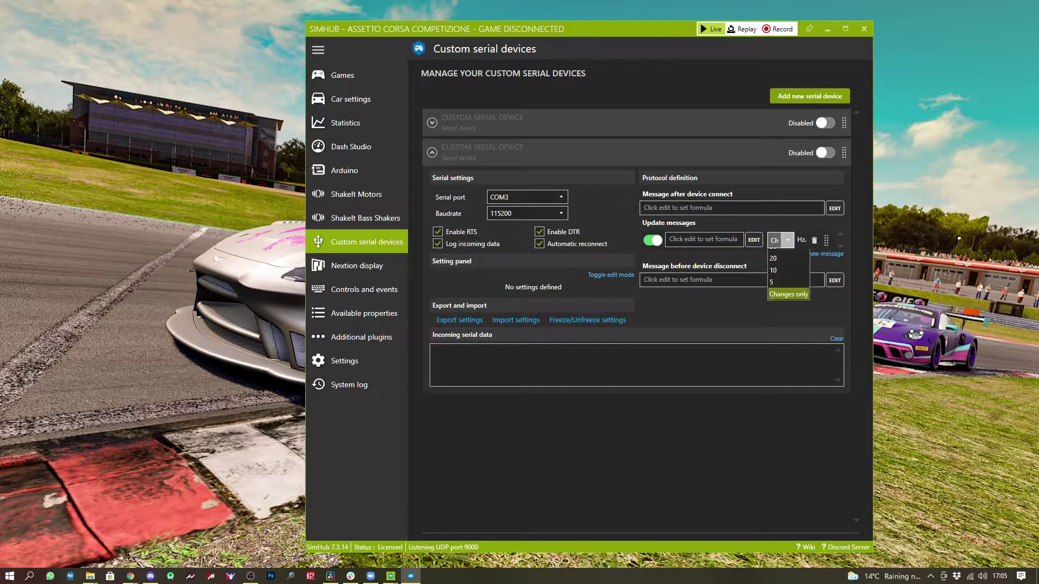
left_click(779, 291)
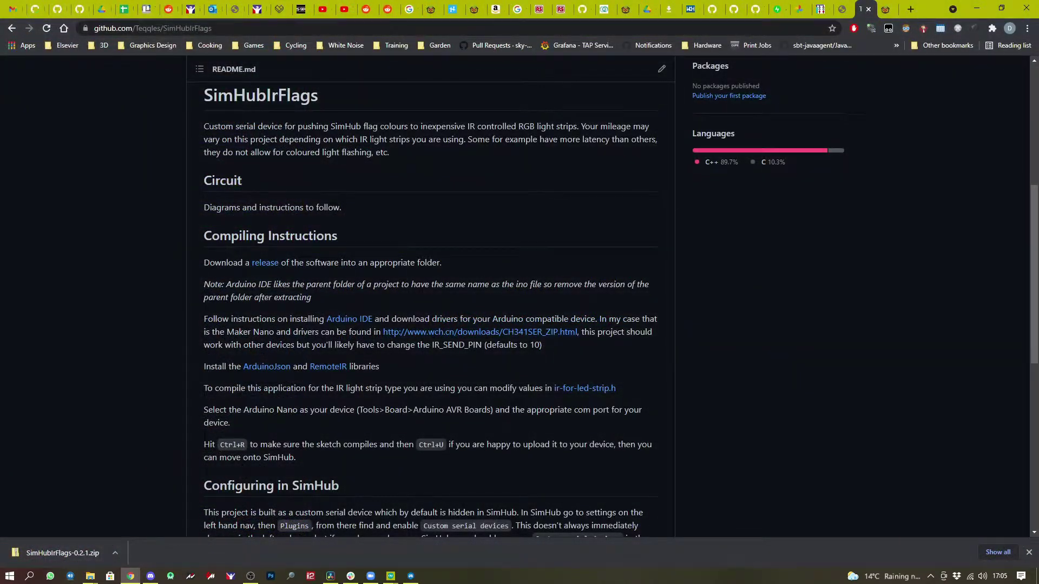
Scroll the README to the SimHub setup section and follow the 'this gist' link to IrFlag.js
scroll(430, 298, "down", 5)
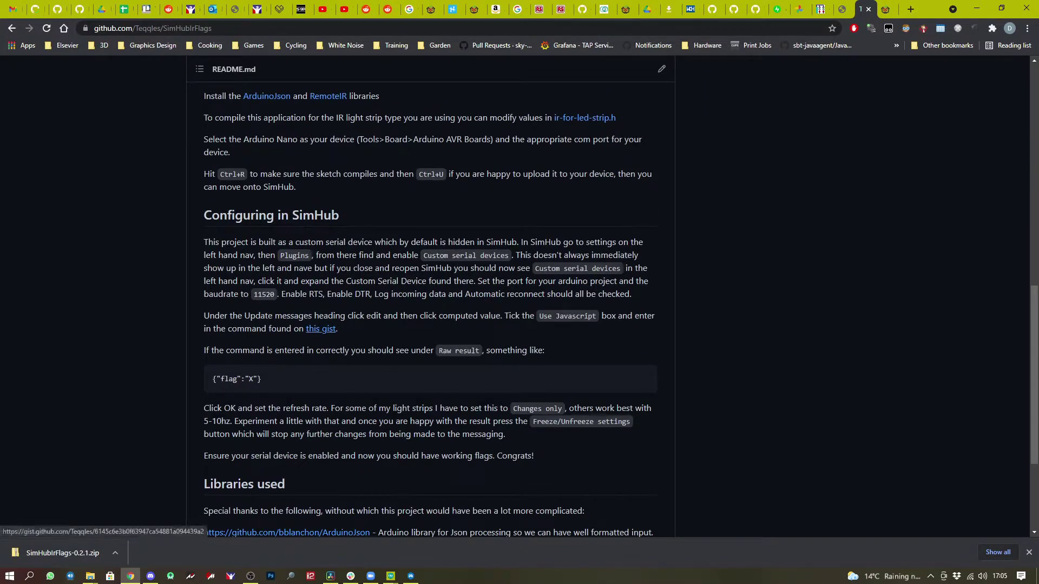
left_click(321, 328)
scroll(513, 292, "down", 4)
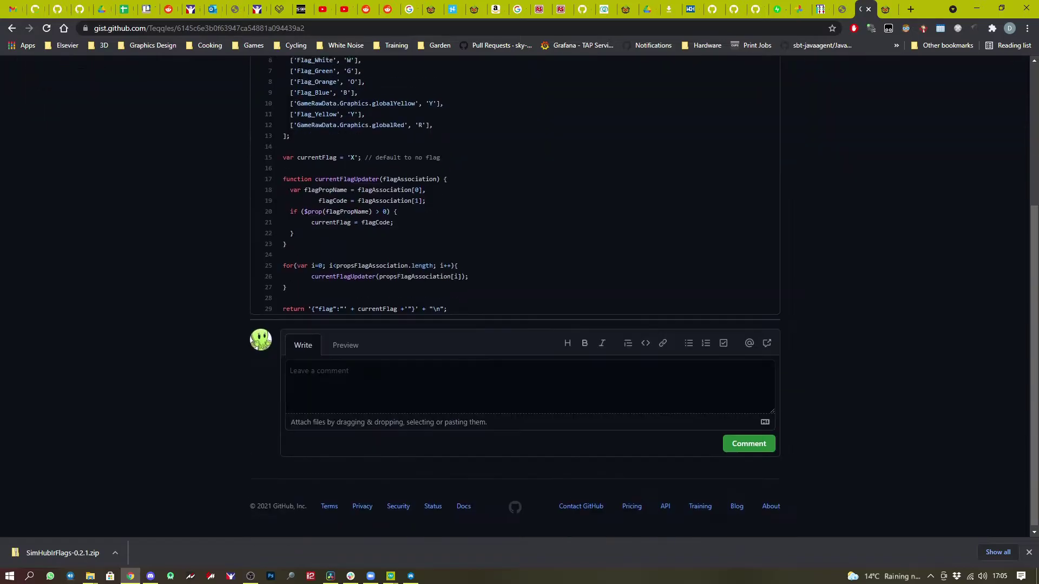
scroll(514, 292, "up", 5)
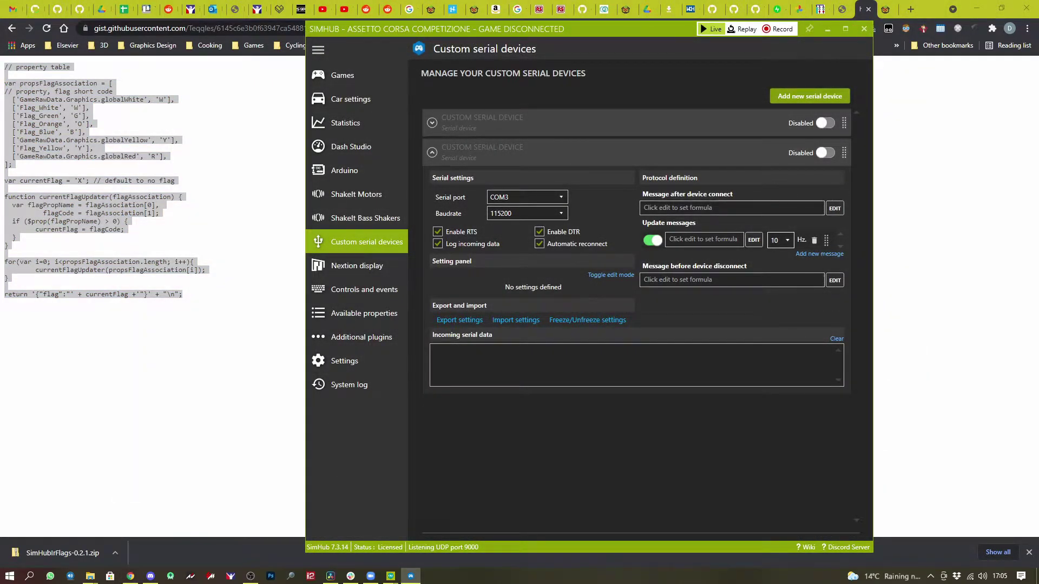
Make the update message a JavaScript computed value using the pasted IrFlag.js script, returning {"flag":"X"}
left_click(676, 208)
left_click(609, 205)
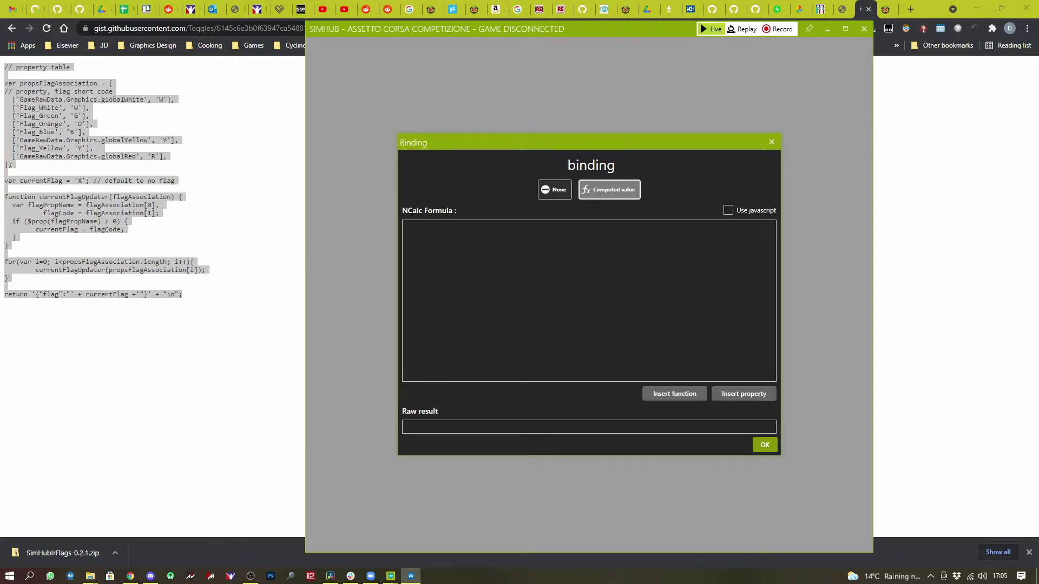
left_click(728, 210)
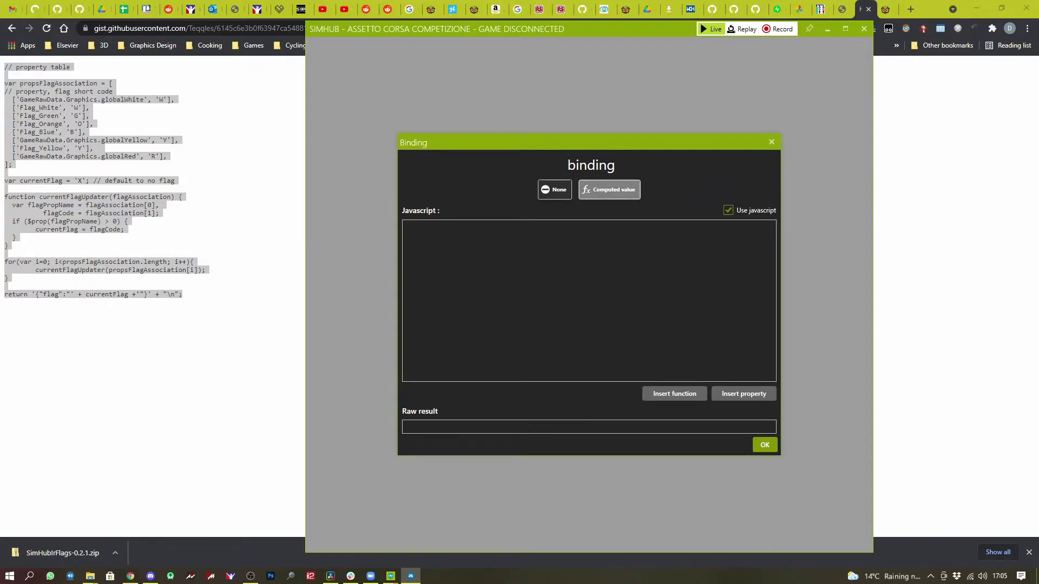
type("// property table  var propsFlagAssociation = [ // property, flag short code   ['GameRawData.Graphics.globalWhite', 'W'],   ['Flag_White', 'W'],   ['Flag_Green', 'G'],   ['Flag_Orange', 'O'],   ['Flag_Blue', 'B'],   ['GameRawData.Graphics.globalYellow', 'Y'],   ['Flag_Yellow', 'Y'],   ['GameRawData.Graphics.globalRed', 'R'], ];  var currentFlag = 'X'; // default to no flag  function currentFlagUpdater(flagAssociation) {   var flagPropName = flagAssociation[0],       flagCode = flagAssociation[1];   if ($prop(flagPropName) > 0) {     currentFlag = flagCode;   } }  for(var i=0; i<propsFlagAssociation.length; i++){     currentFlagUpdater(propsFlagAssociation[i]); }  return '{\"flag\":\"' + currentFlag +'\"}' + \"\\n\";")
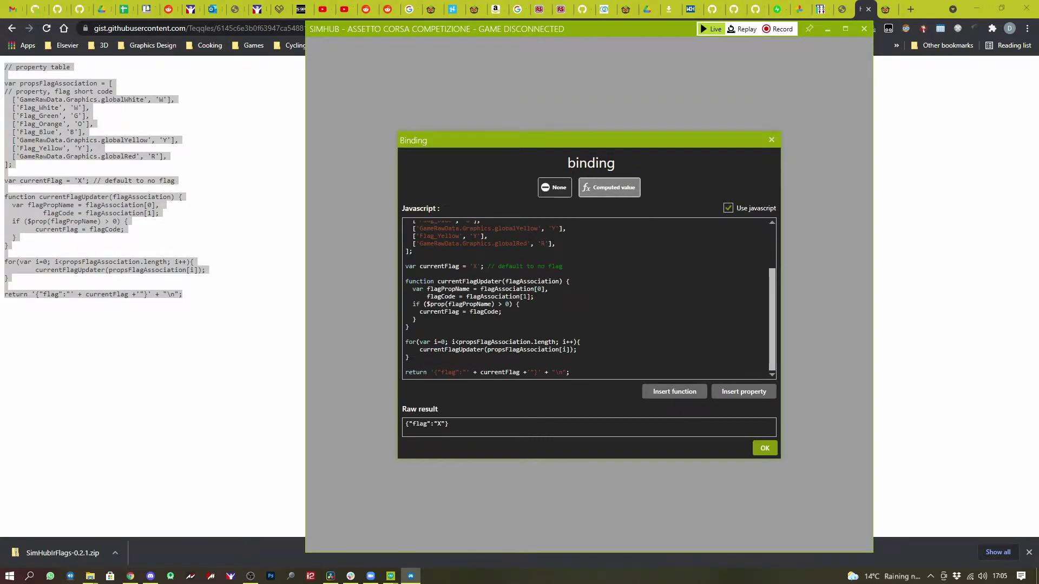
scroll(588, 298, "up", 4)
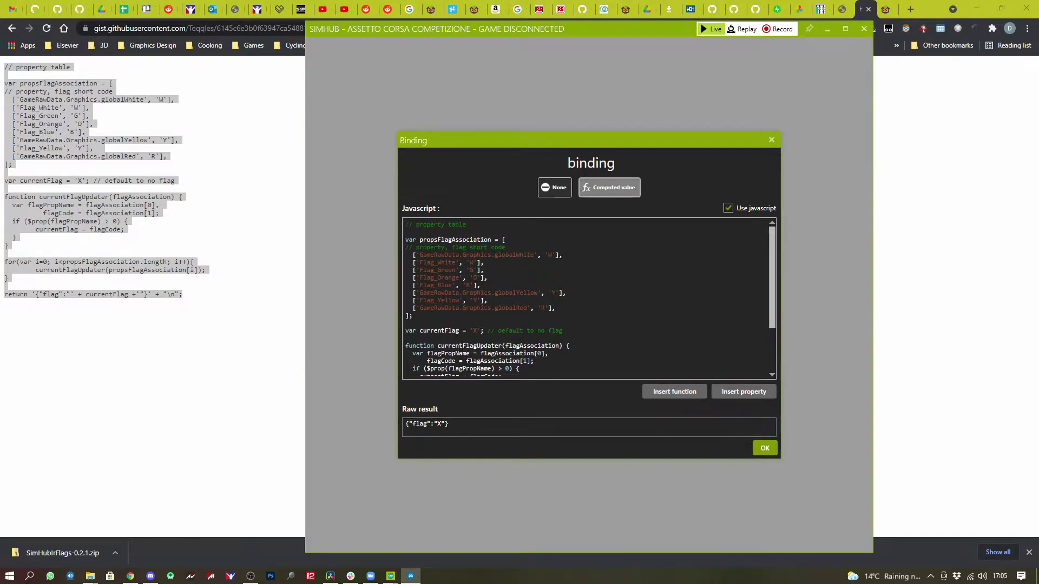
triple_click(426, 423)
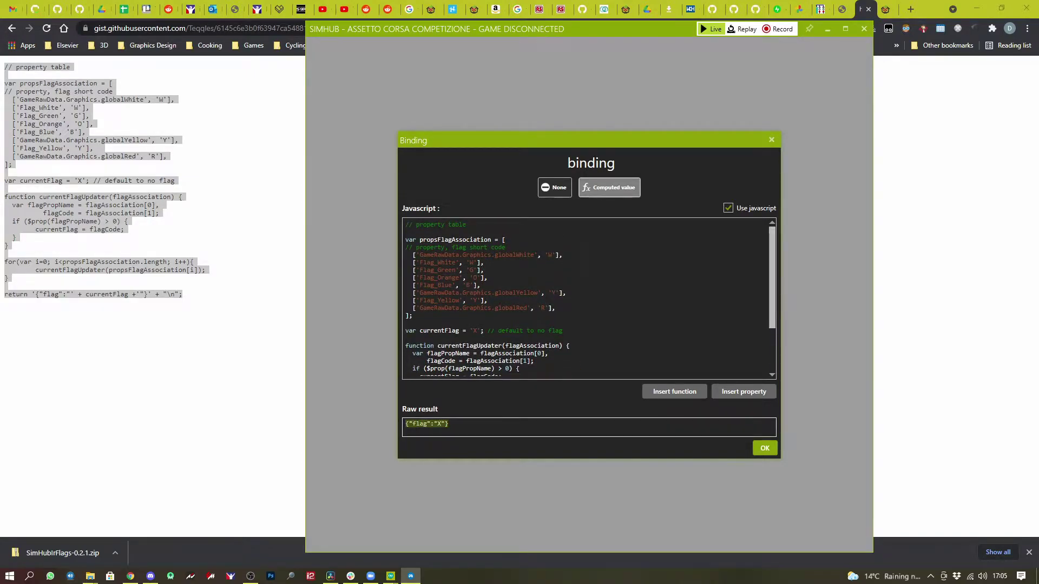
left_click(764, 448)
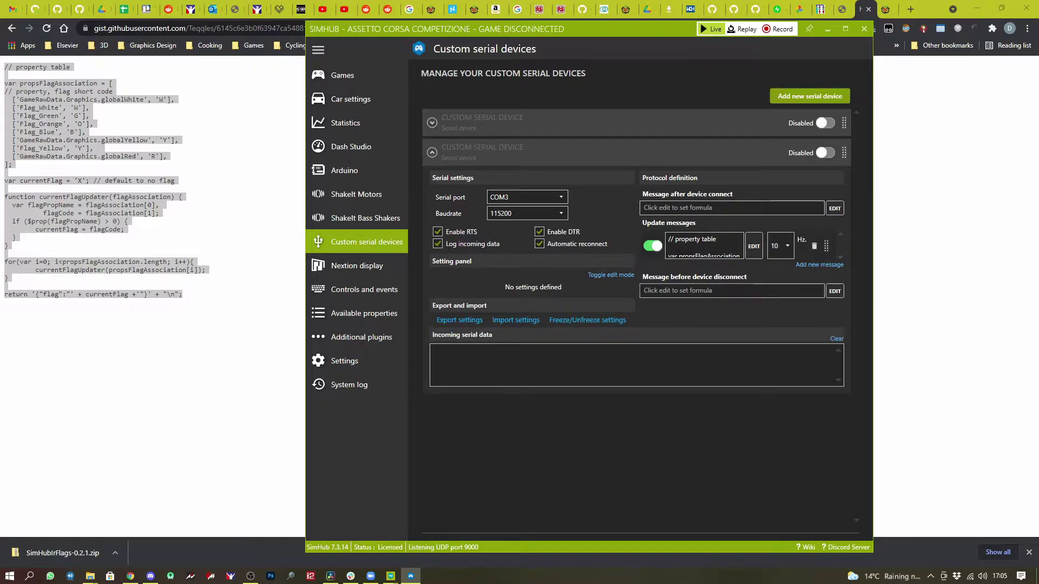
Freeze the device settings, unfreeze to turn off incoming-data logging, then freeze them again
left_click(586, 320)
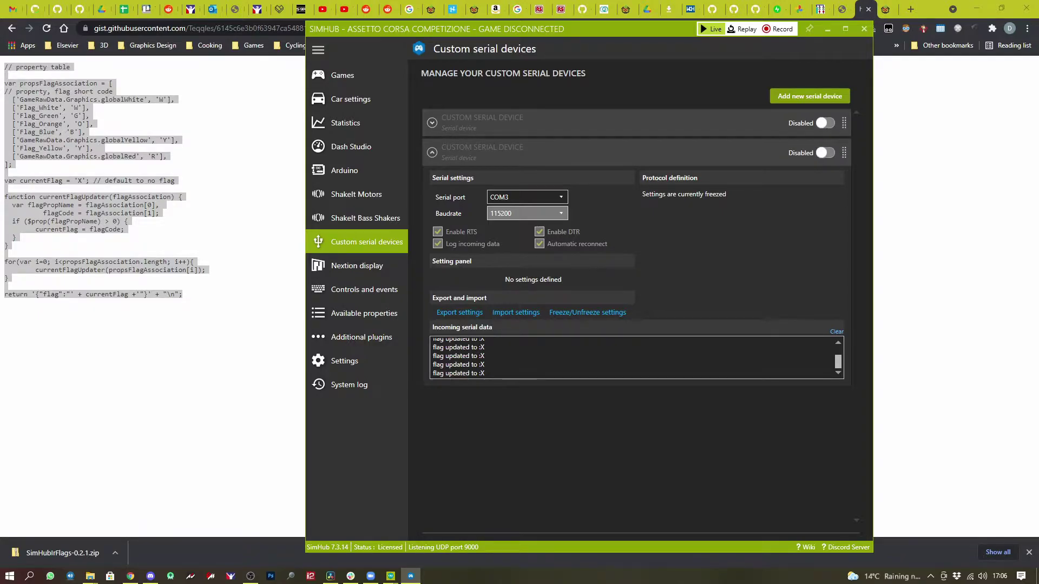
left_click(587, 312)
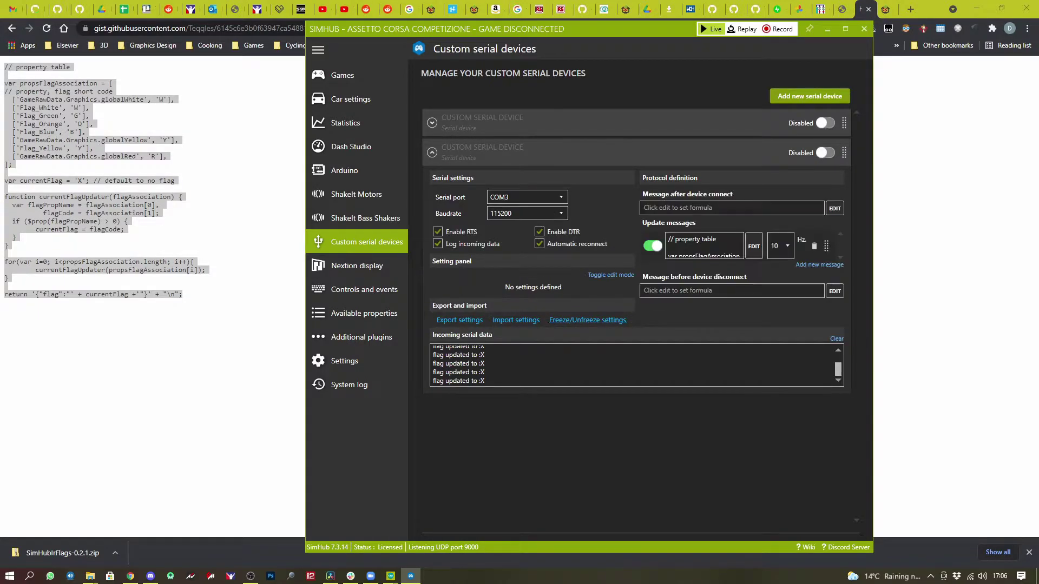
left_click(437, 244)
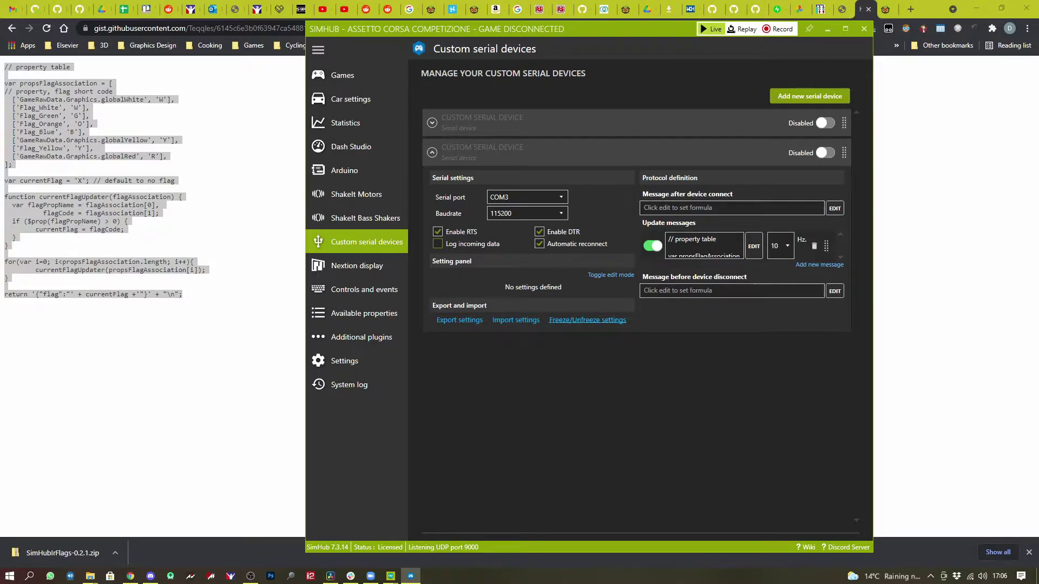
left_click(587, 320)
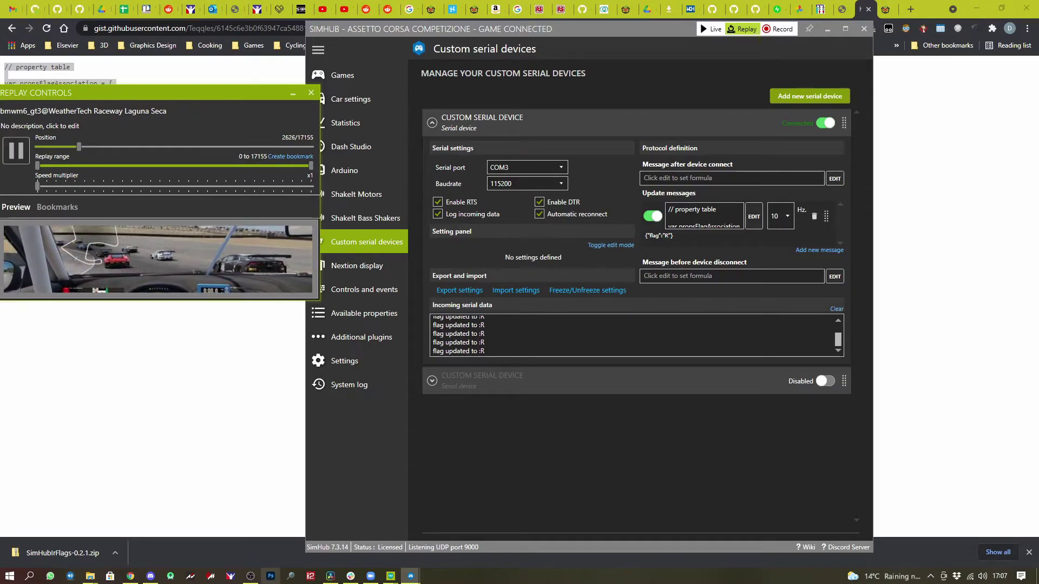
Drag the Replay Controls window's bottom edge down to make the replay preview larger
left_click_drag(97, 299, 98, 436)
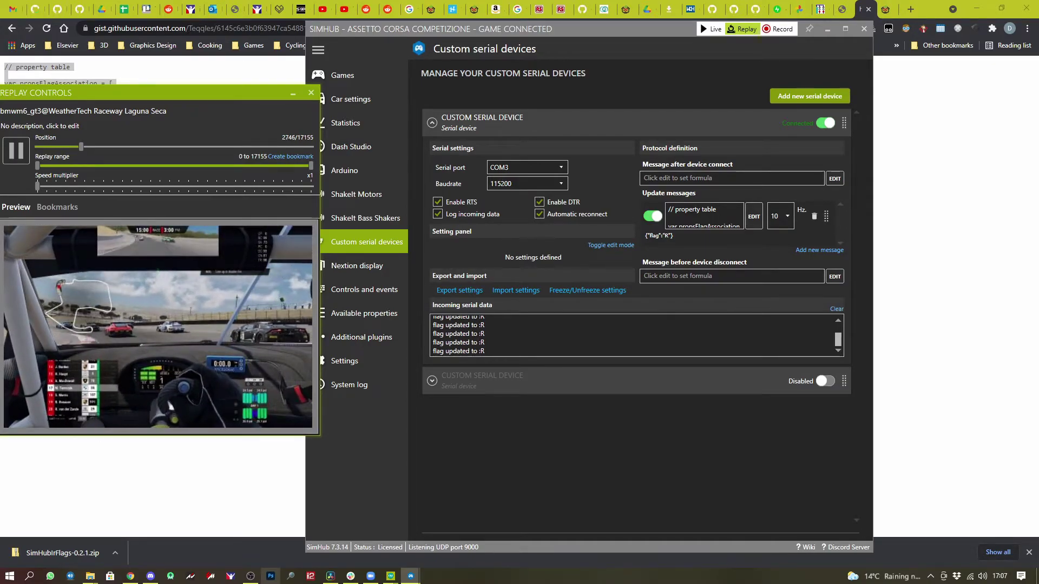